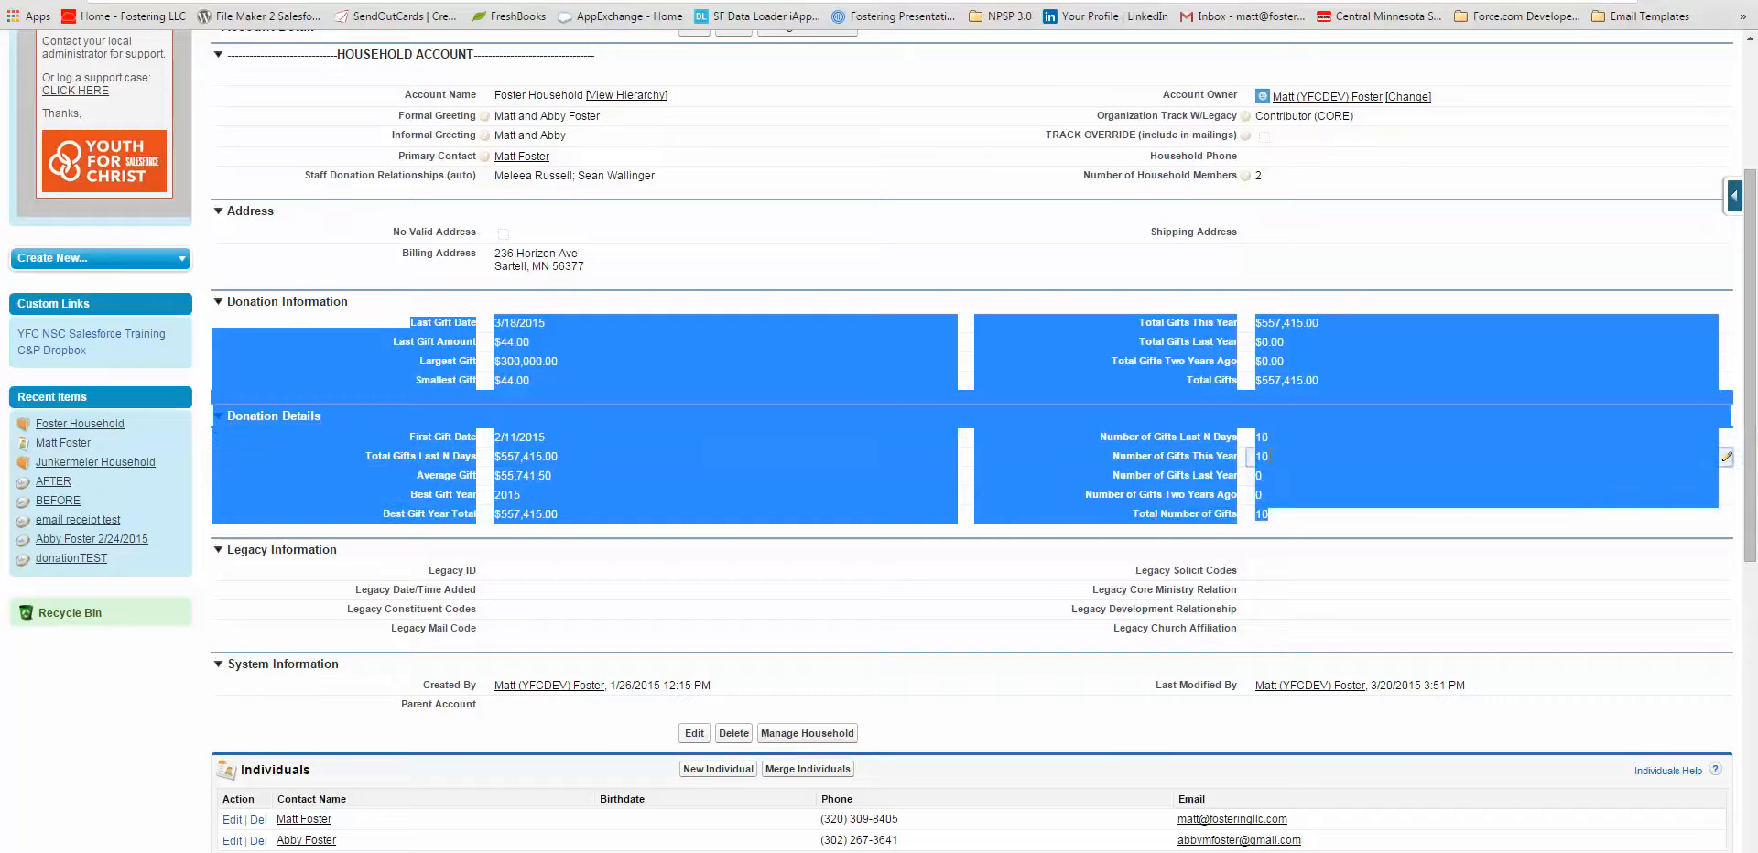
# Examine the Donation Information and Donation Details rollup fields on the household account, including Number of Gifts Last N Days.
pyautogui.click(1188, 361)
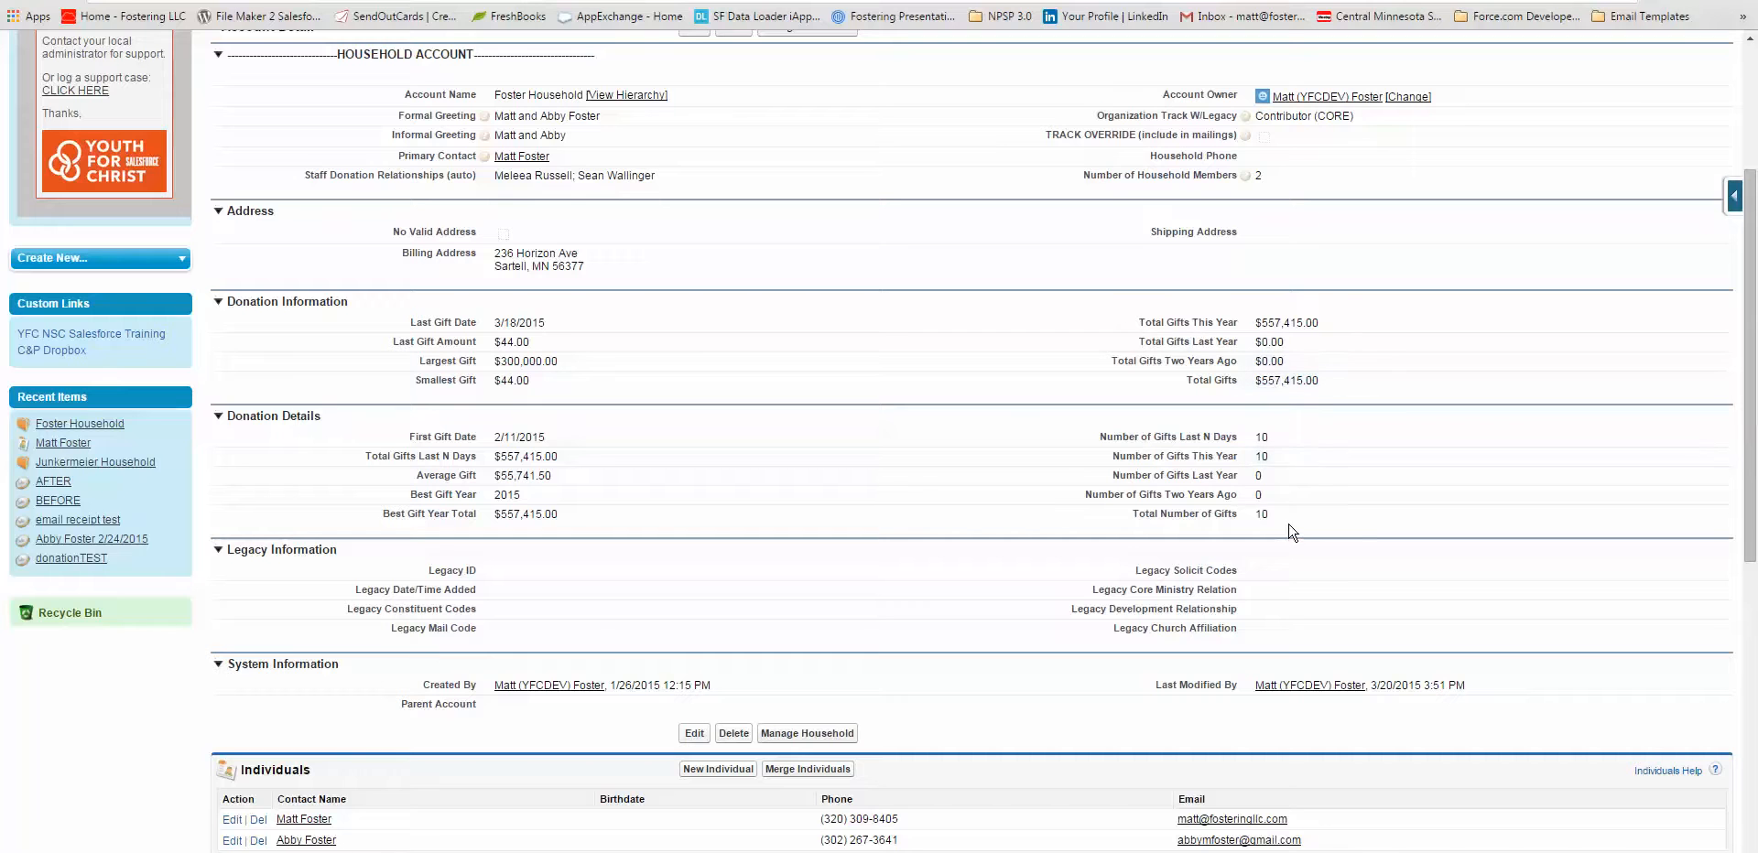
pyautogui.moveTo(1202, 437); pyautogui.dragTo(1213, 444)
pyautogui.moveTo(1178, 439); pyautogui.dragTo(1242, 445)
pyautogui.click(1207, 437)
pyautogui.moveTo(1203, 440); pyautogui.dragTo(1213, 442)
pyautogui.scroll(3, 805, 436)
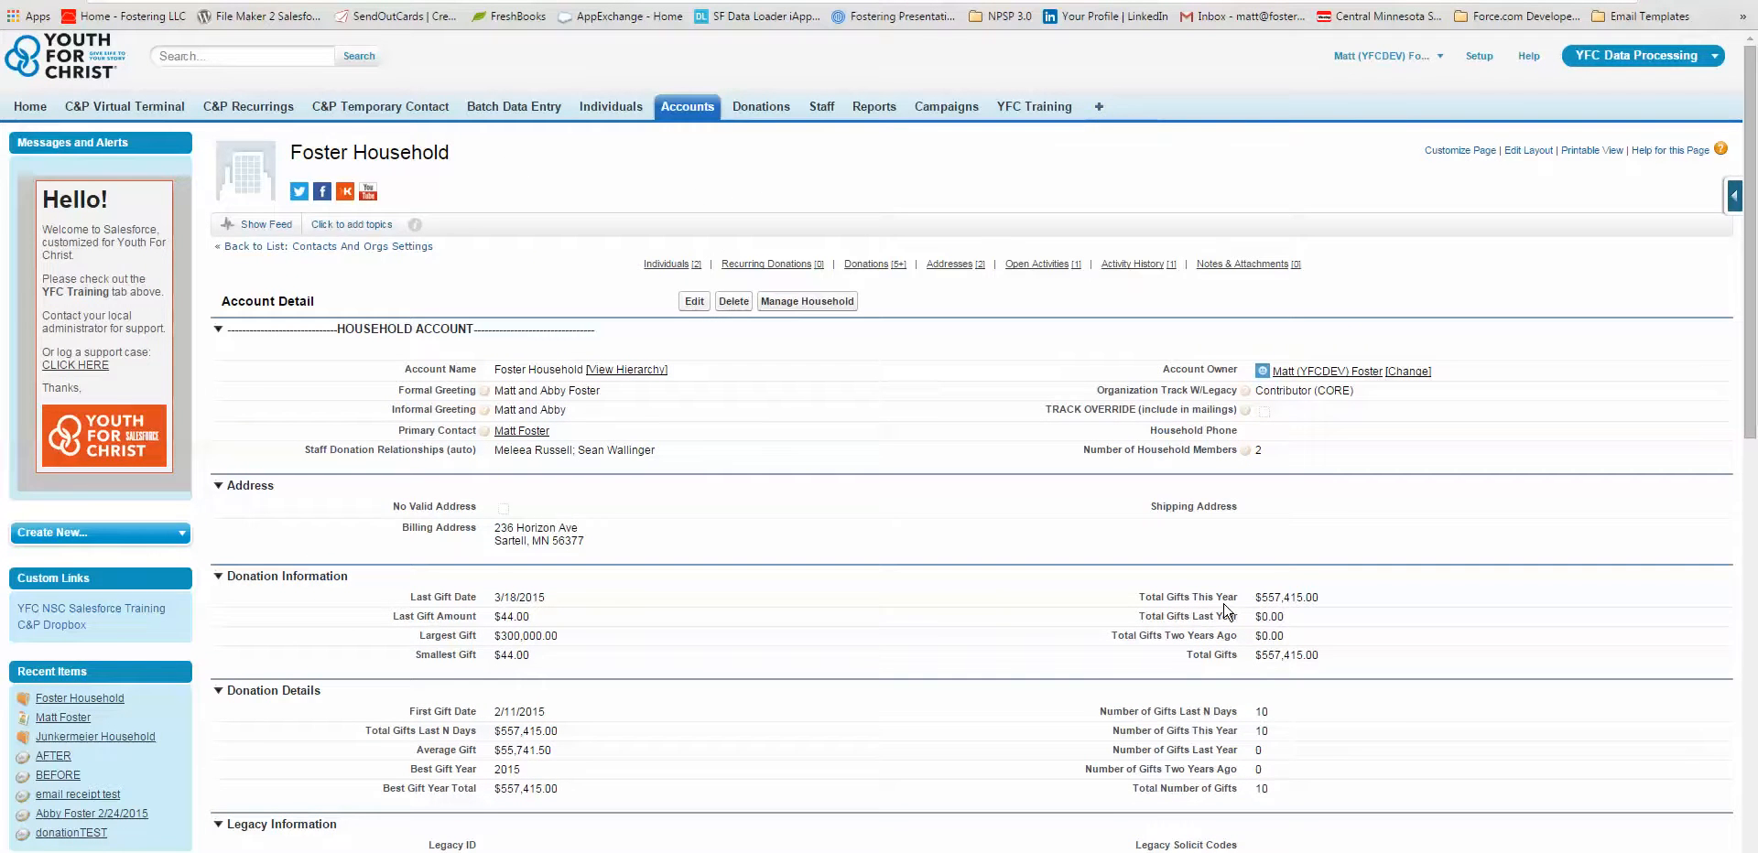
pyautogui.scroll(-2, 1229, 605)
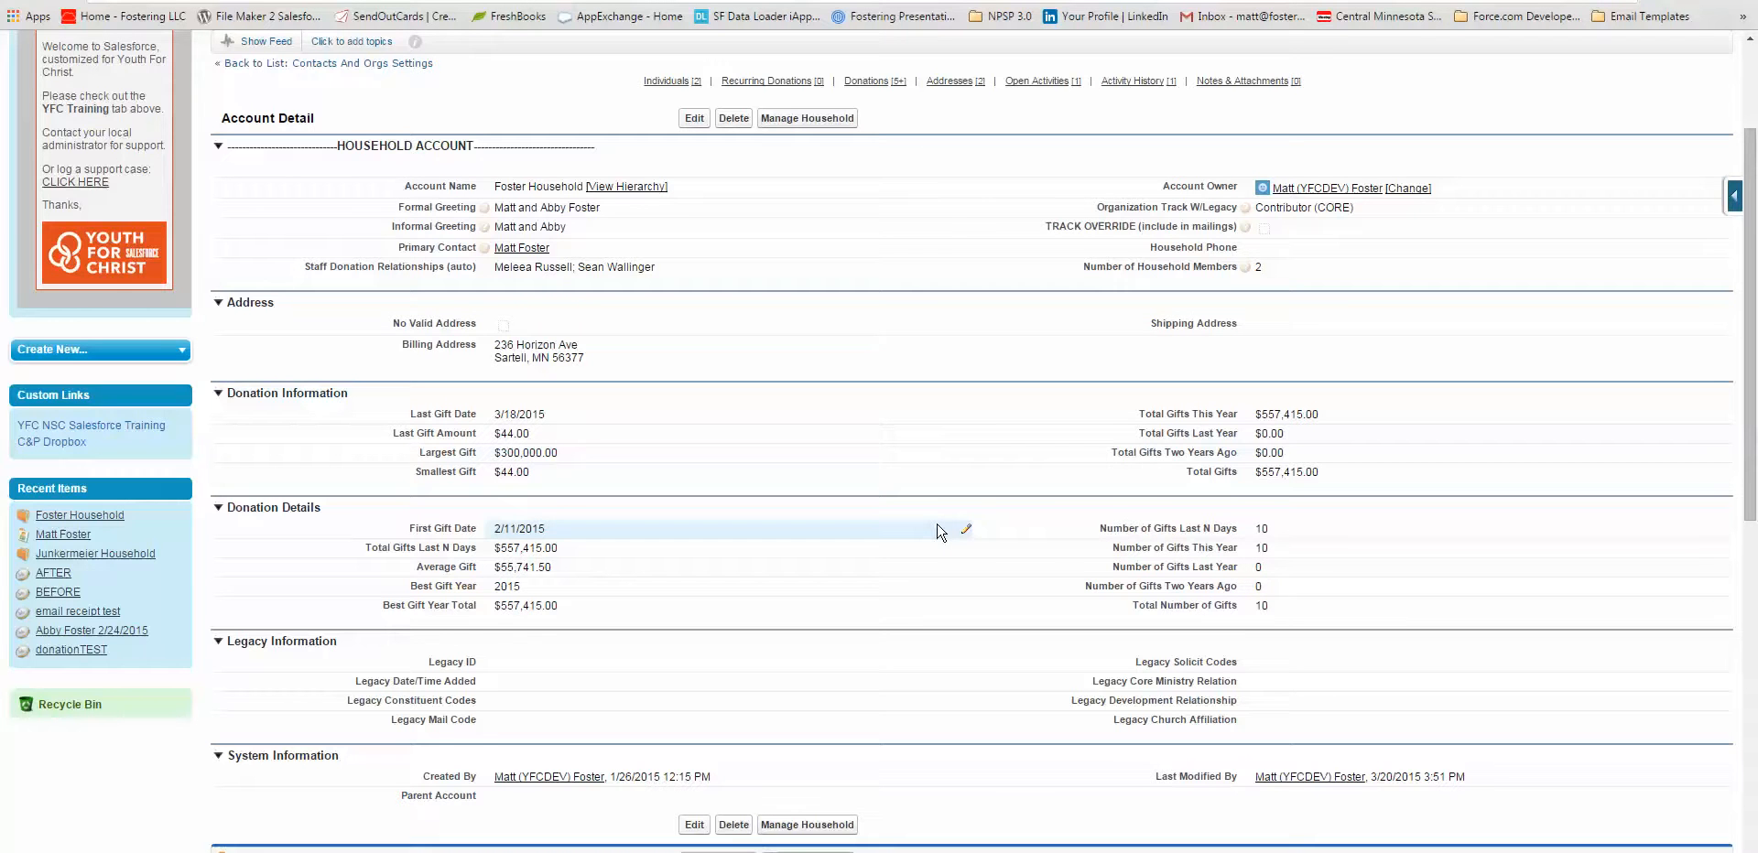
pyautogui.scroll(2, 941, 532)
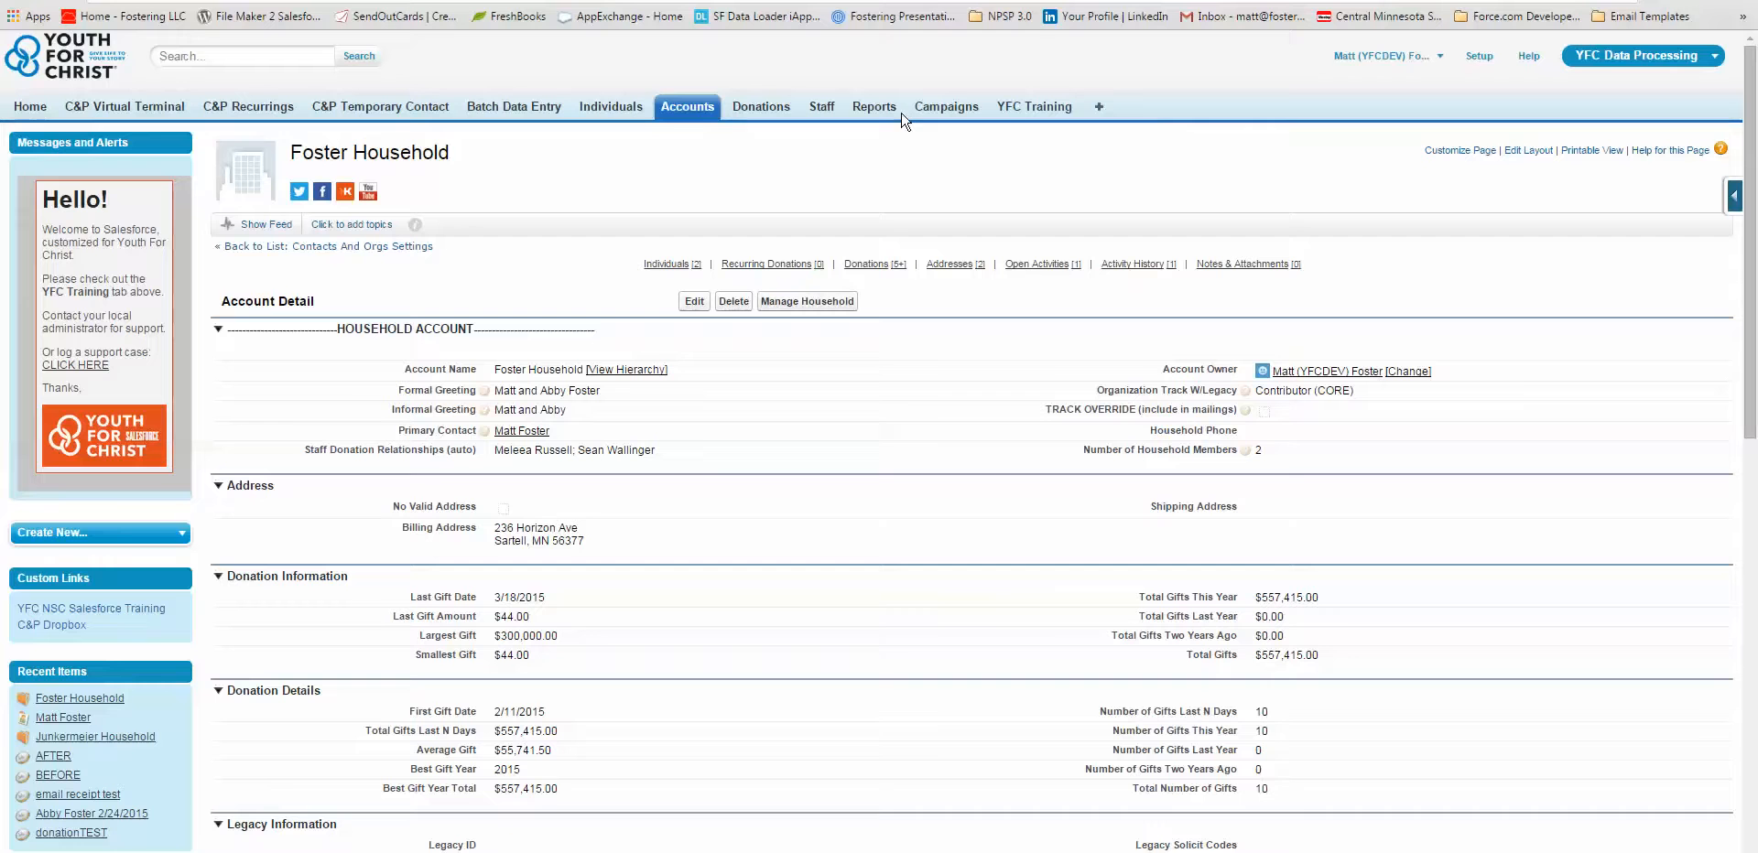
# Open the Donor Statistics page of the Donations section in NPSP Settings from the list of all tabs.
pyautogui.click(1097, 109)
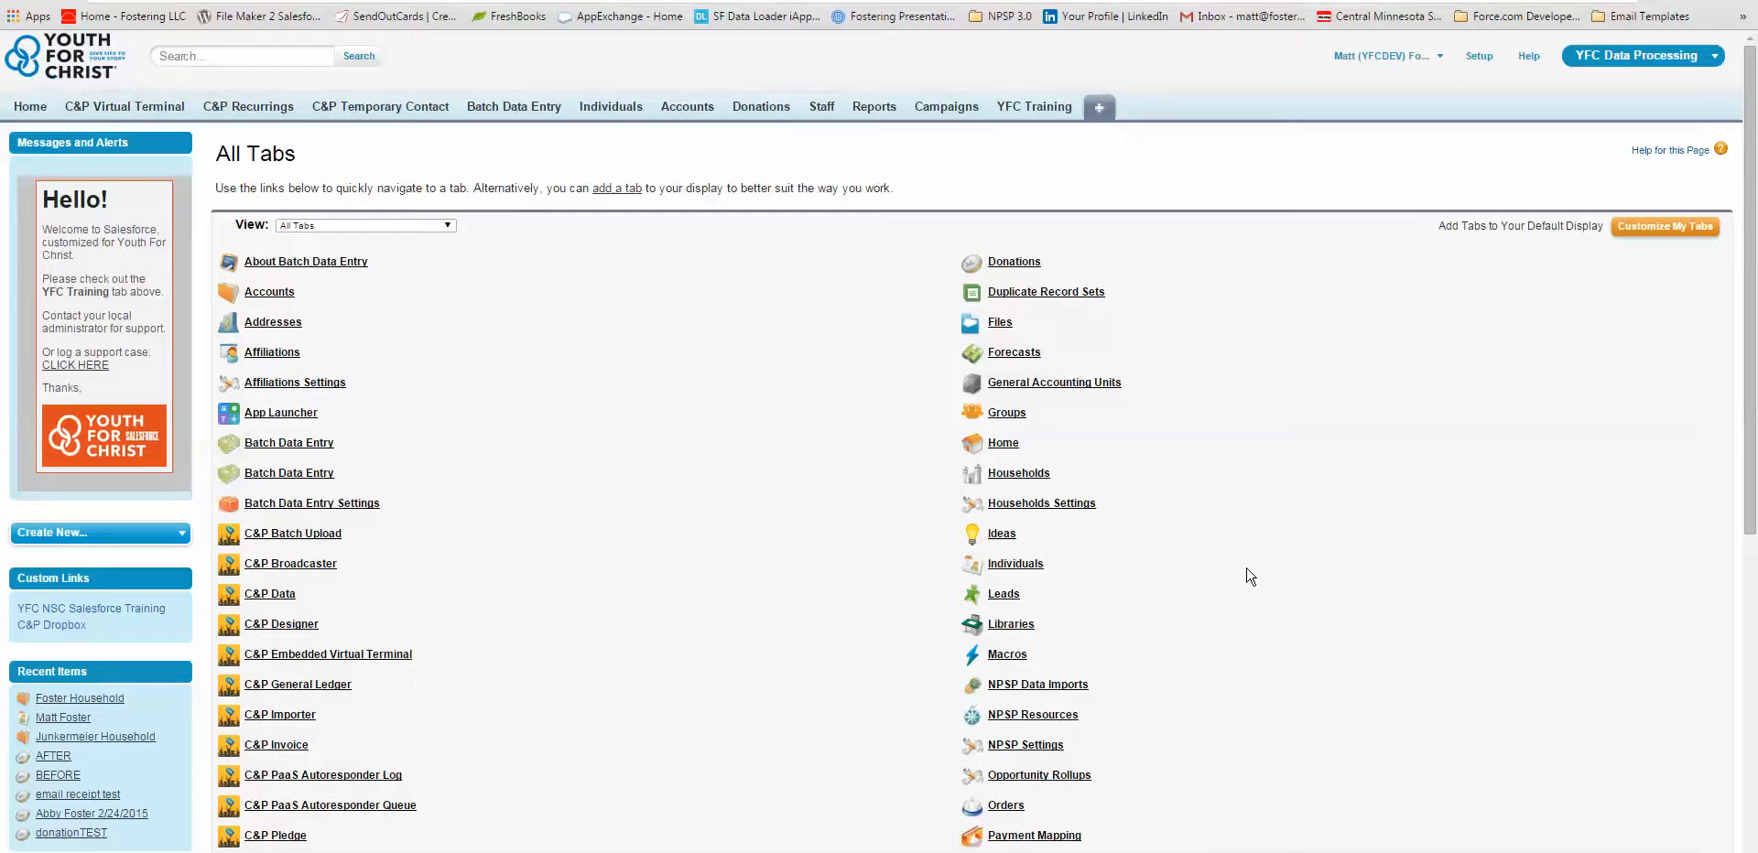
pyautogui.scroll(-2, 1248, 575)
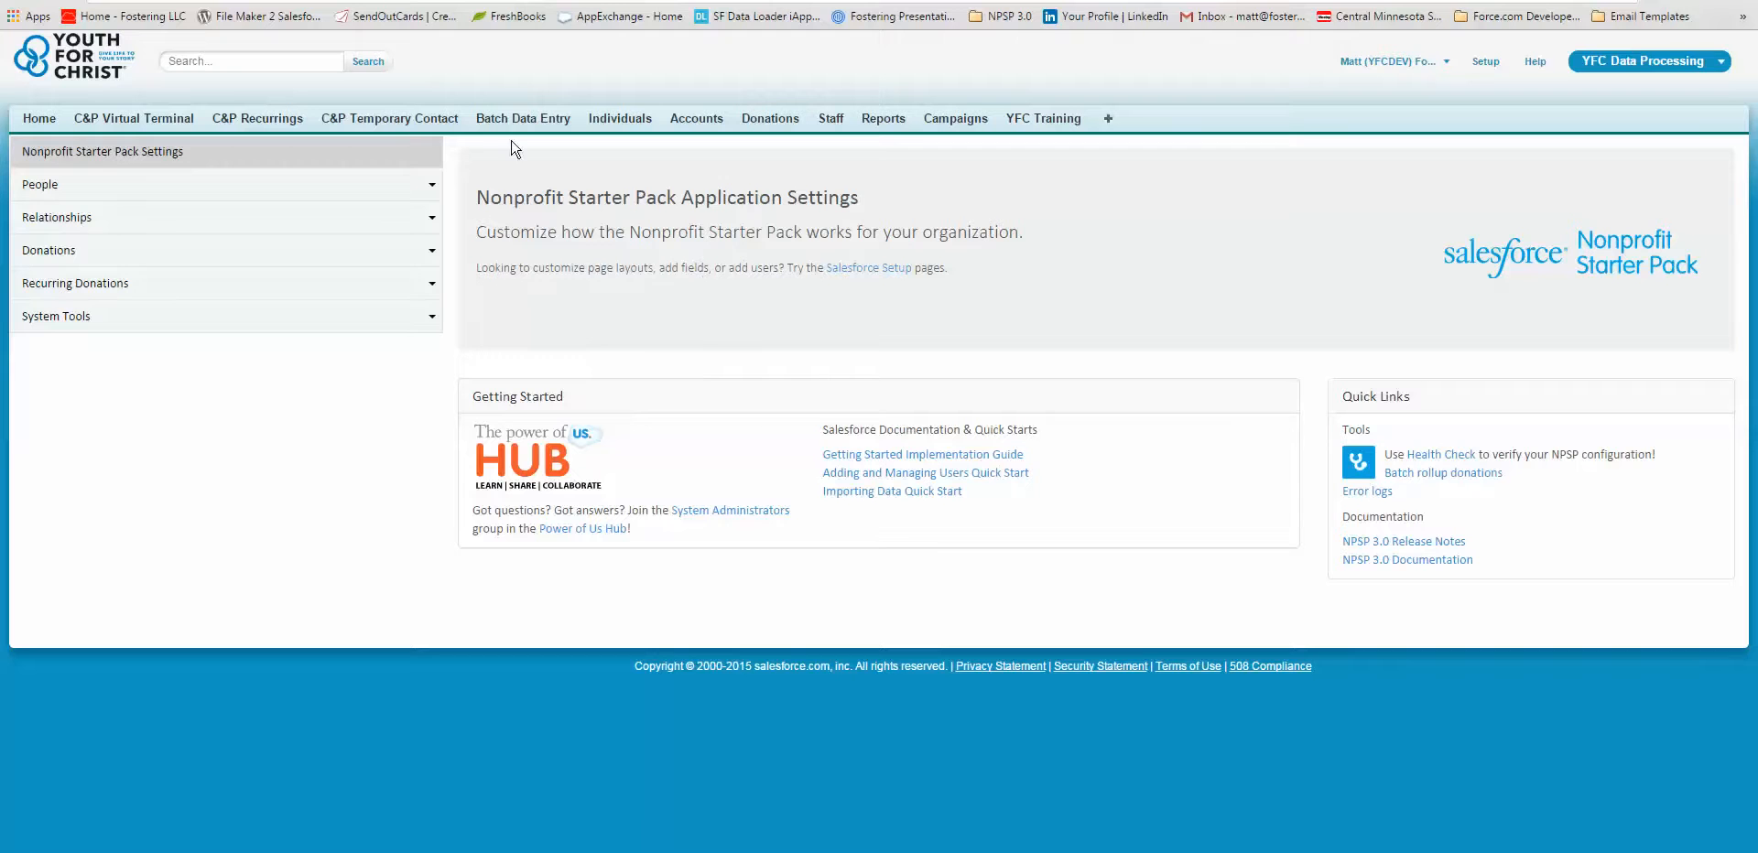
pyautogui.click(44, 255)
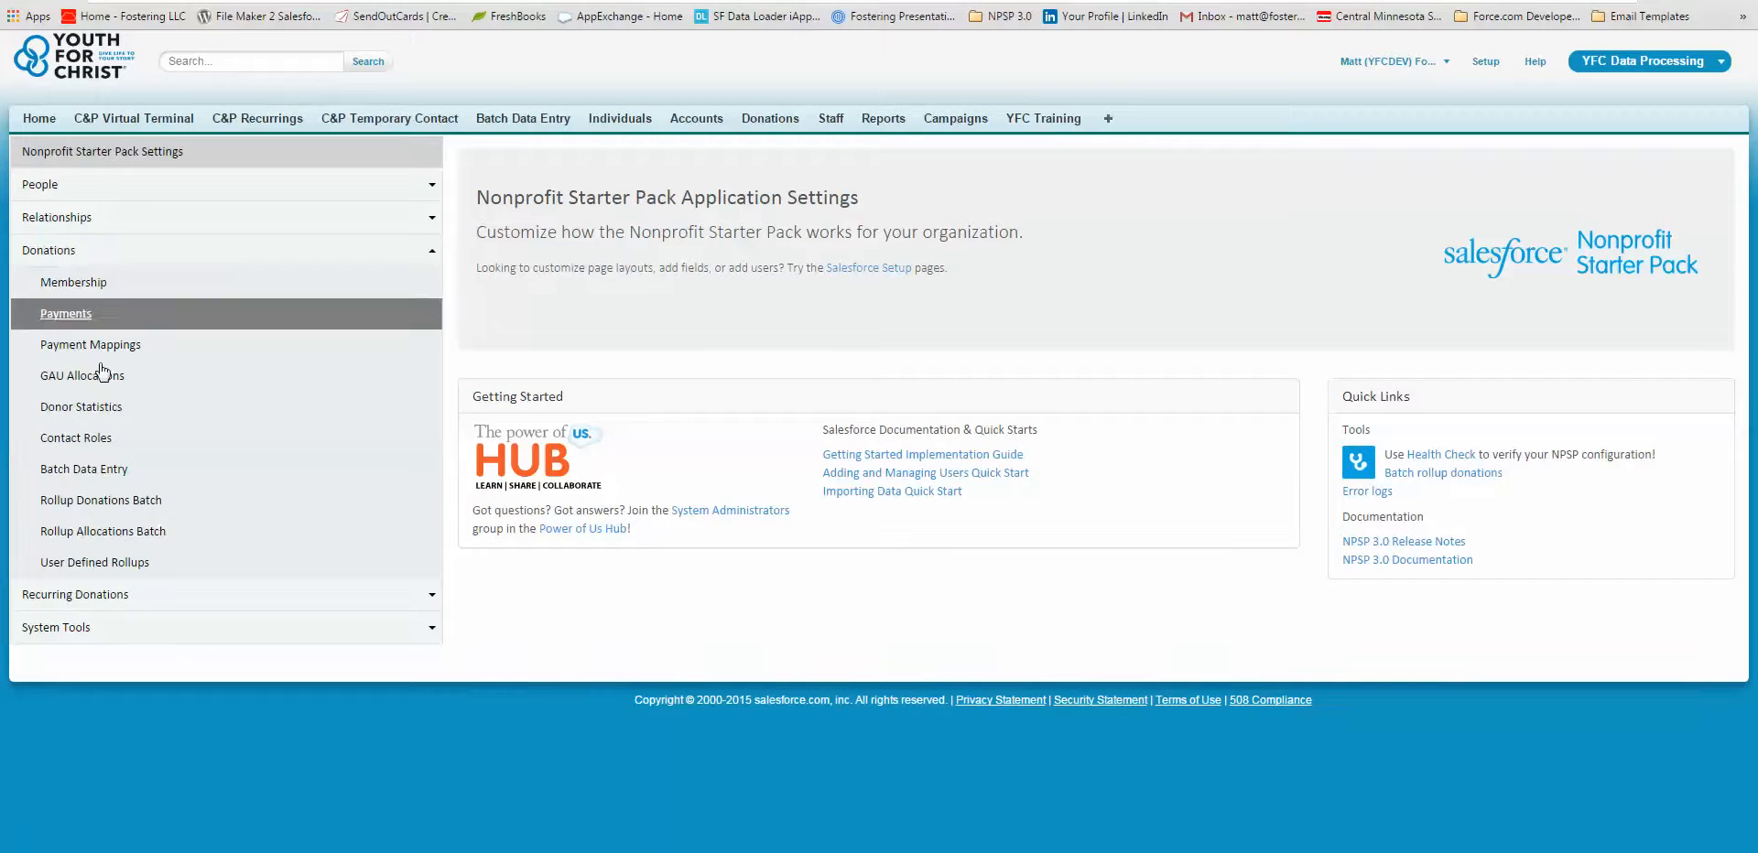
pyautogui.click(97, 413)
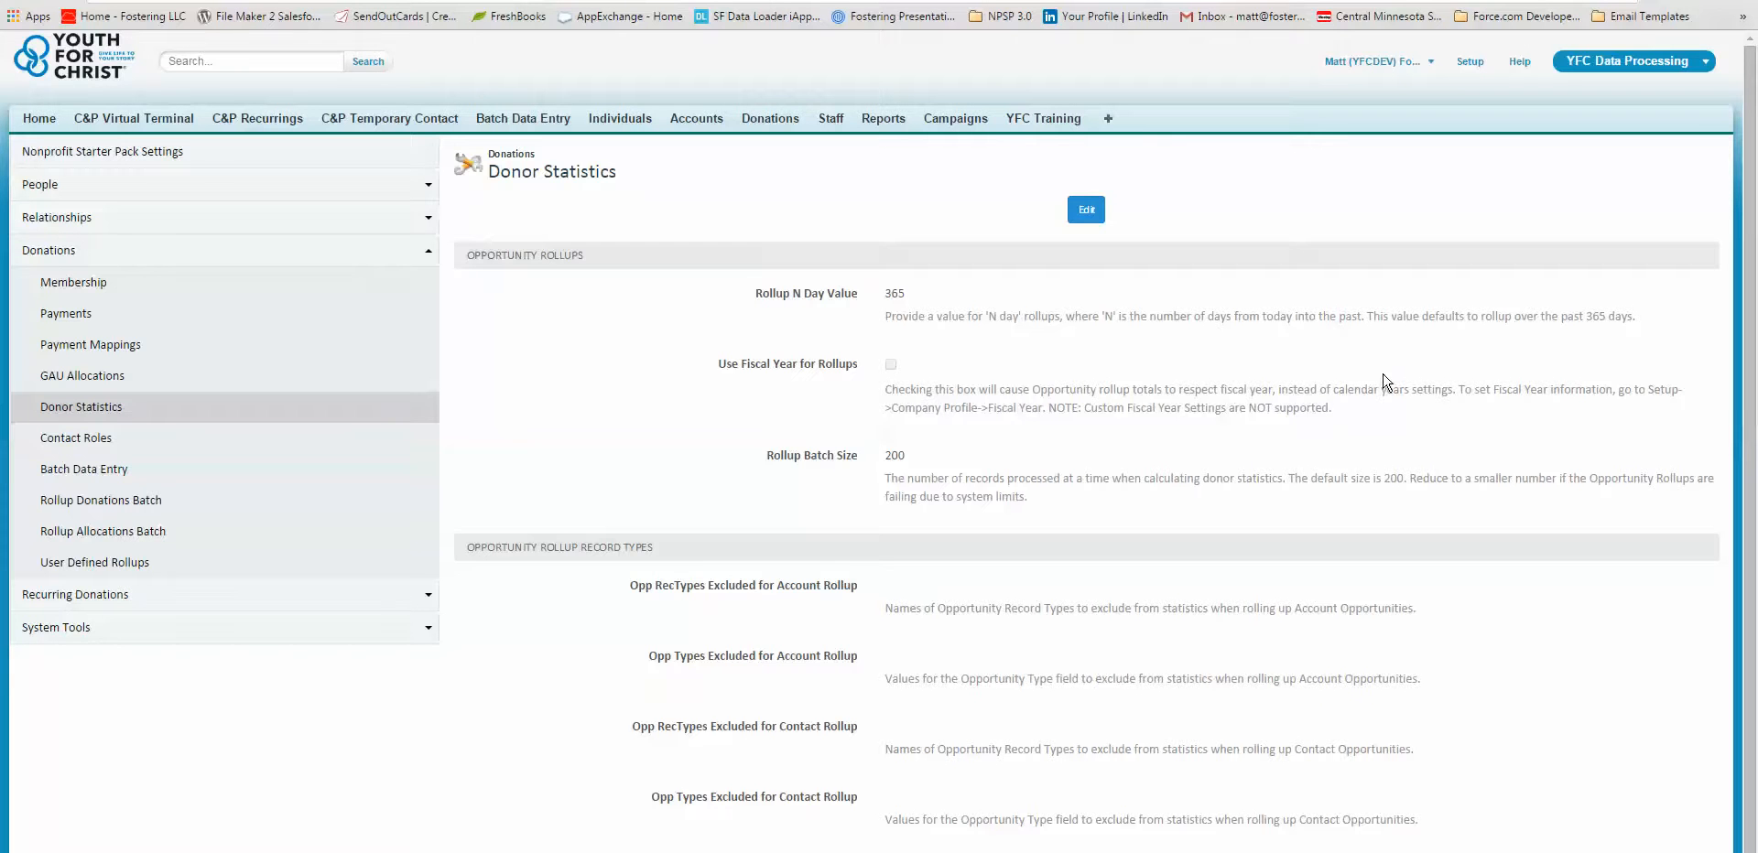
# Make the donor statistics settings editable, review the fiscal year rollup note, and set the Rollup N Day Value to 365.
pyautogui.click(1088, 213)
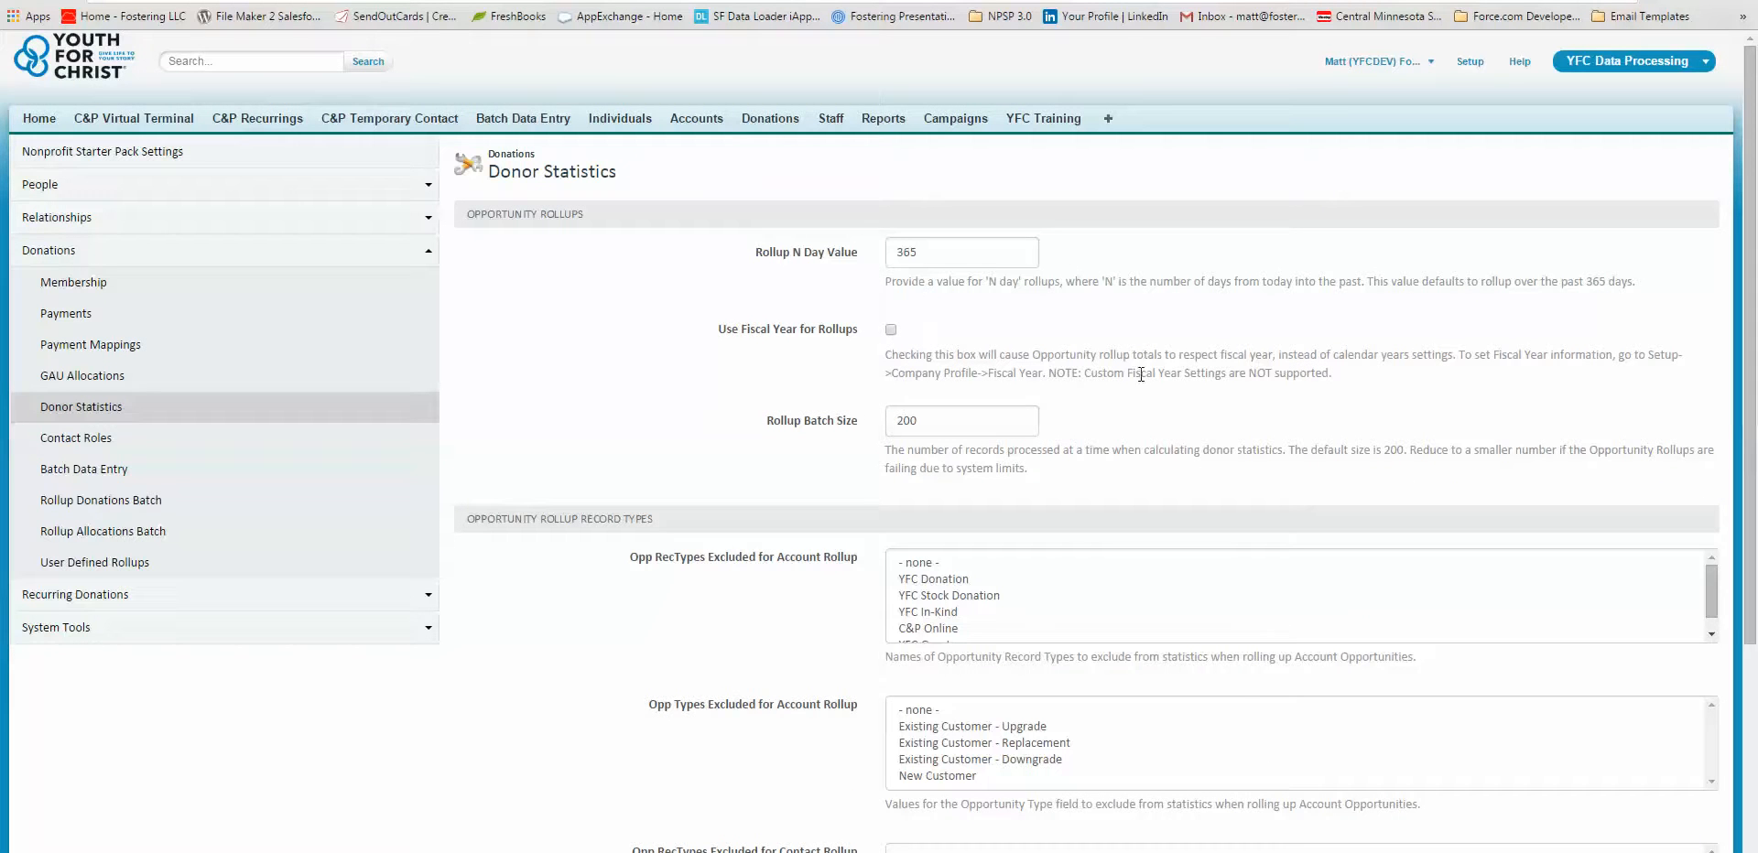
pyautogui.moveTo(1476, 356); pyautogui.dragTo(1045, 373)
pyautogui.click(1080, 370)
pyautogui.moveTo(959, 255); pyautogui.dragTo(879, 257)
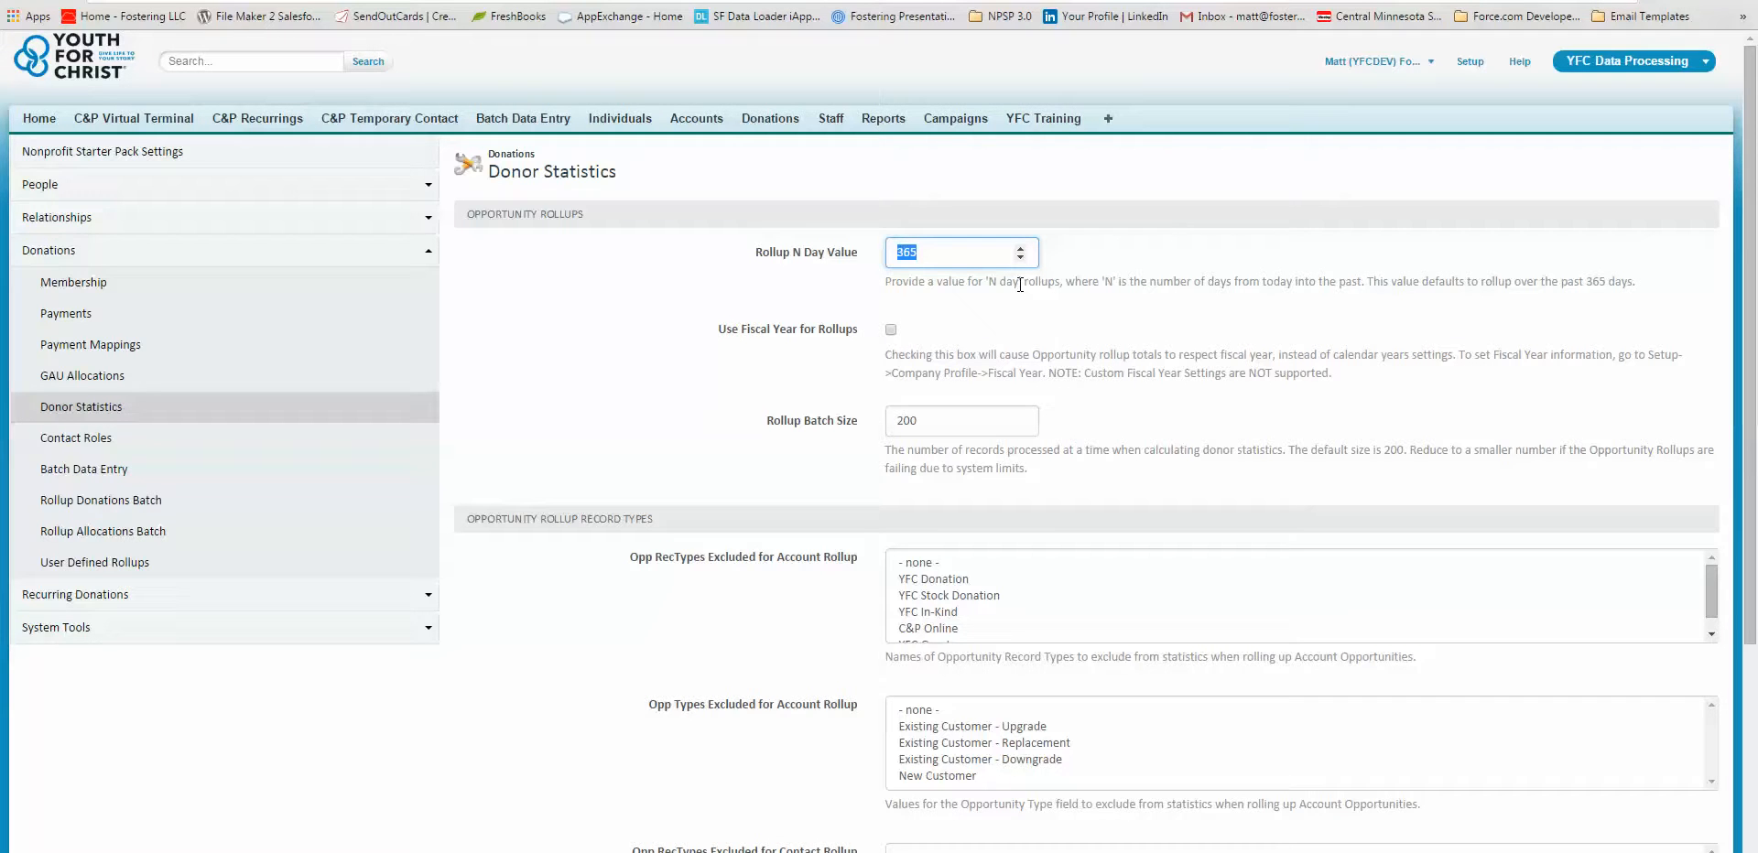
pyautogui.write('1')
pyautogui.click(1034, 332)
pyautogui.hotkey('ctrl', 'a')
pyautogui.write('365')
pyautogui.click(1114, 312)
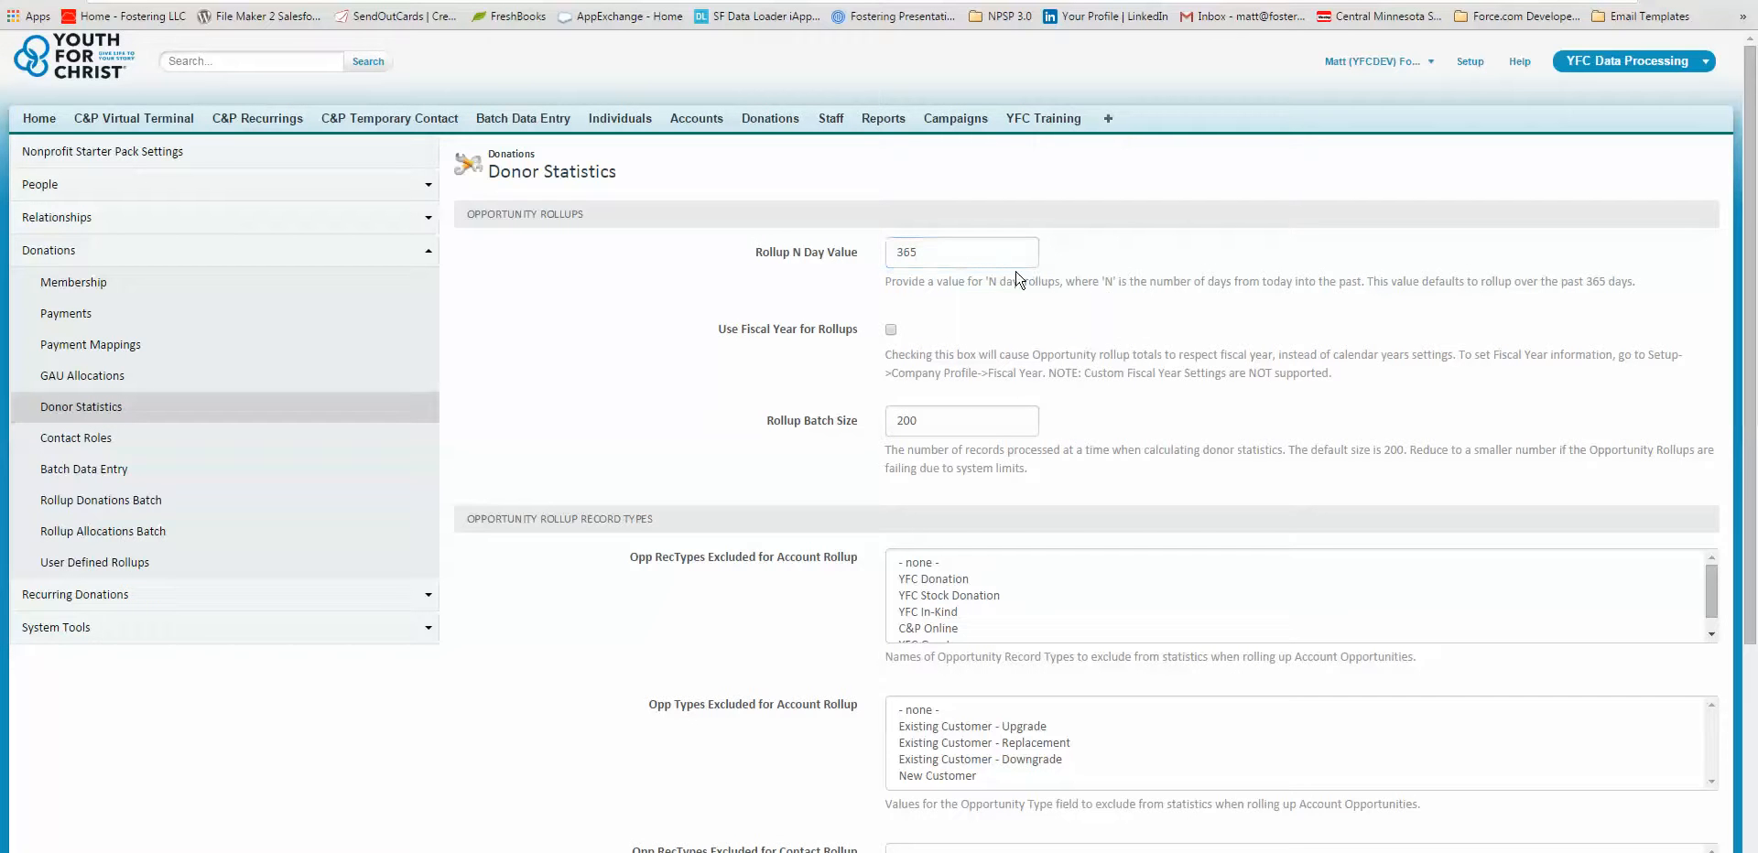
# Select New Customer as the opportunity type excluded for contact rollup and save the donor statistics settings.
pyautogui.scroll(-3, 1115, 346)
pyautogui.scroll(3, 1115, 346)
pyautogui.scroll(-5, 899, 290)
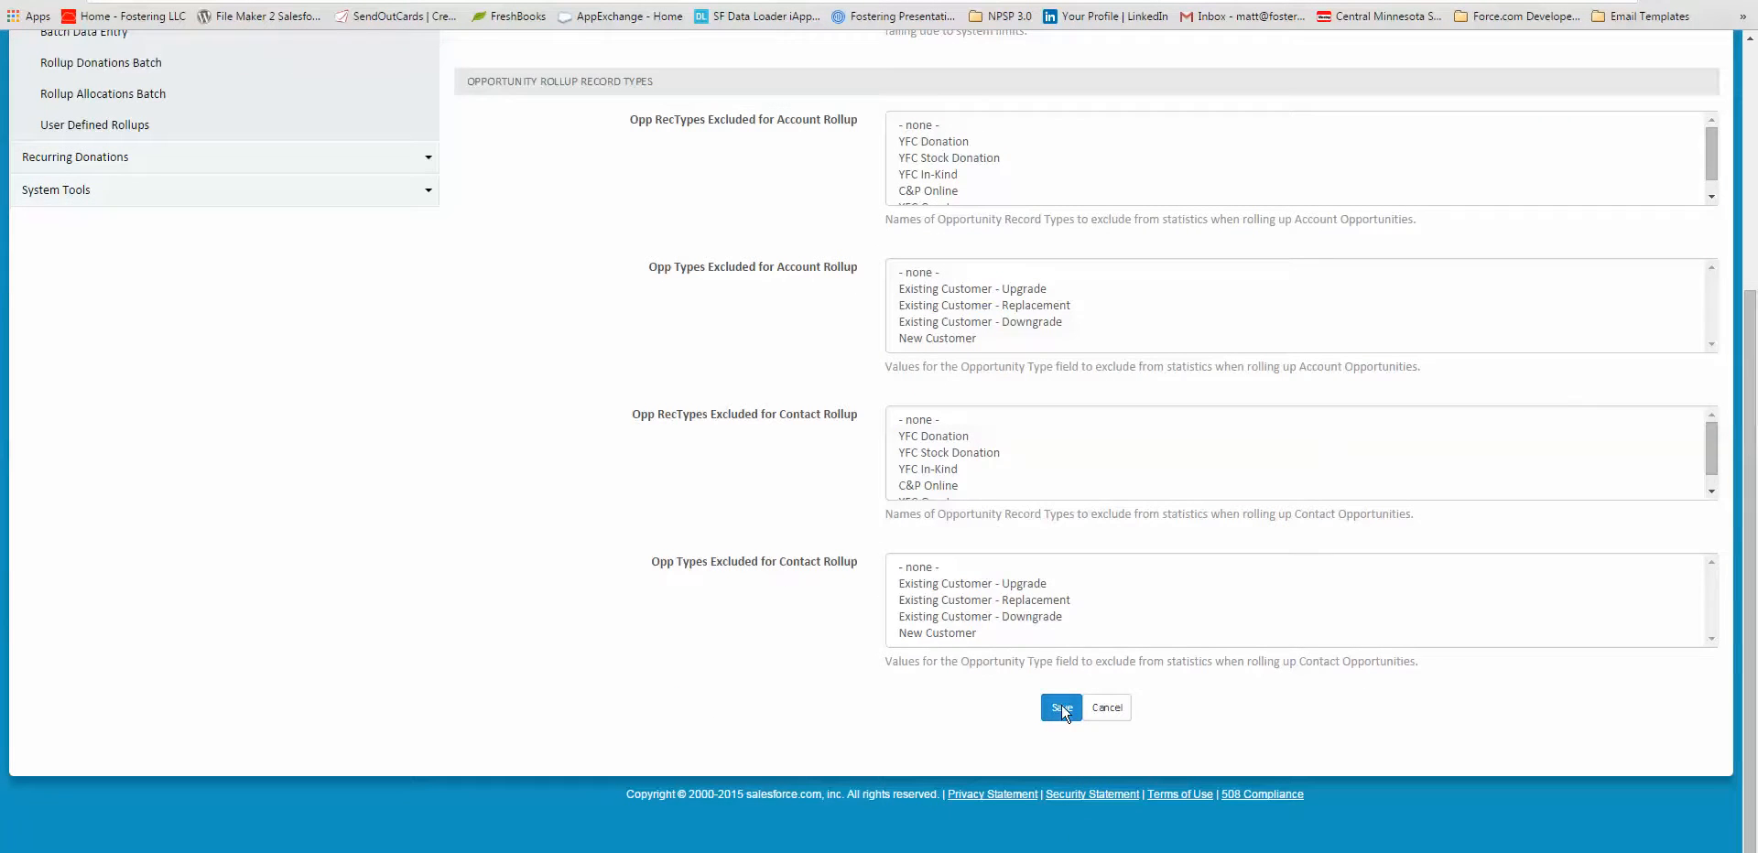
pyautogui.click(1062, 706)
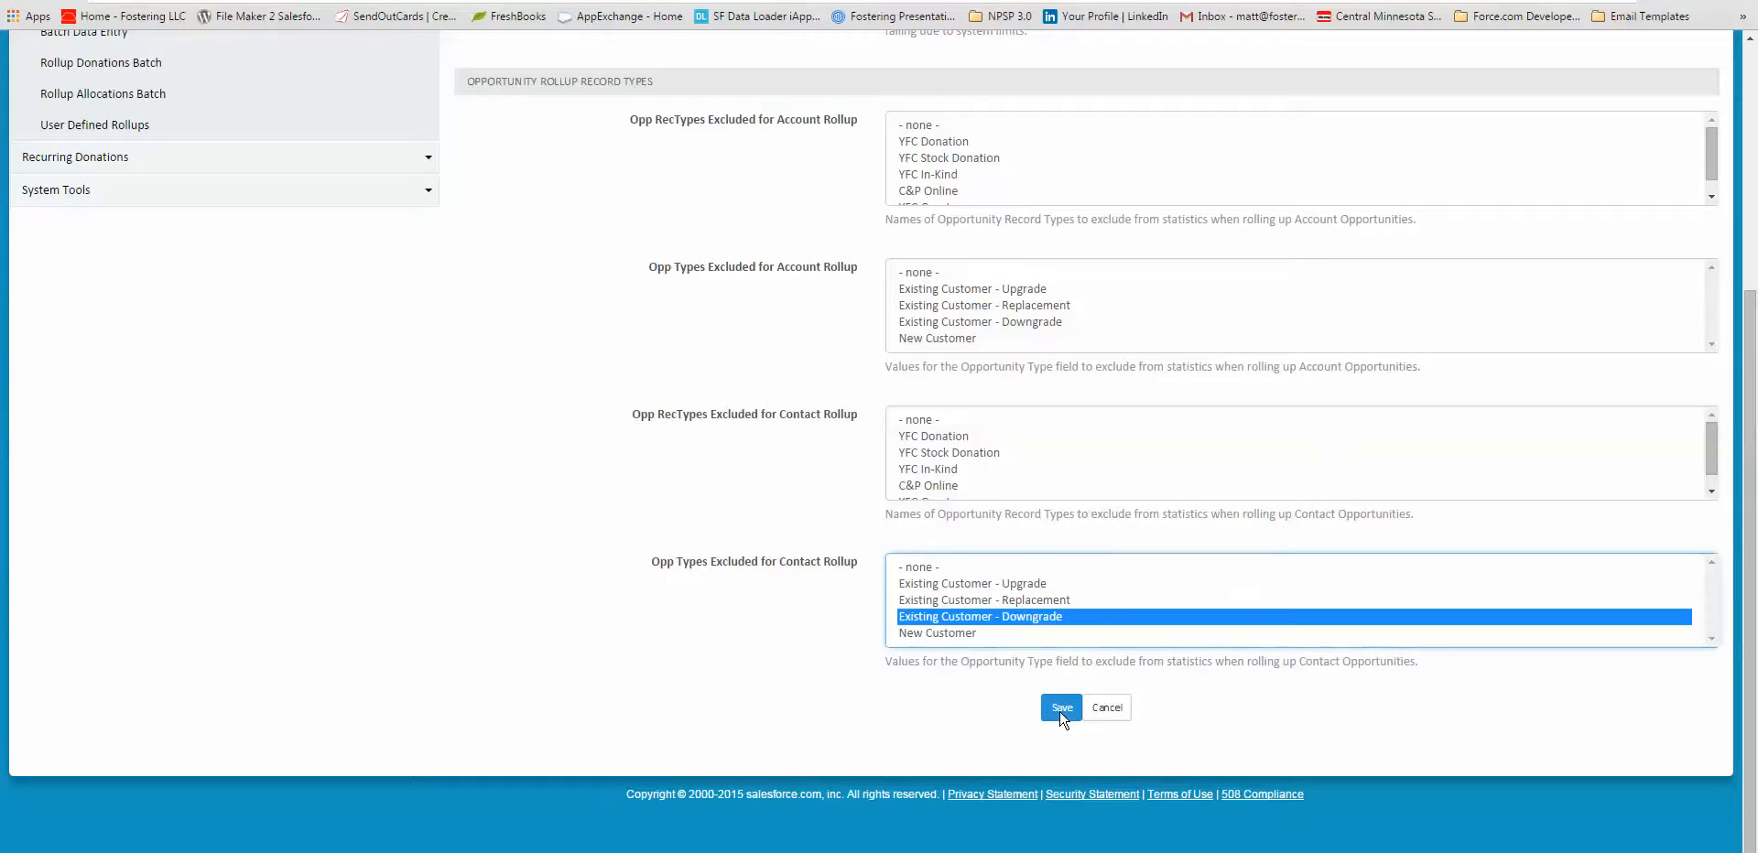
pyautogui.press('Down')
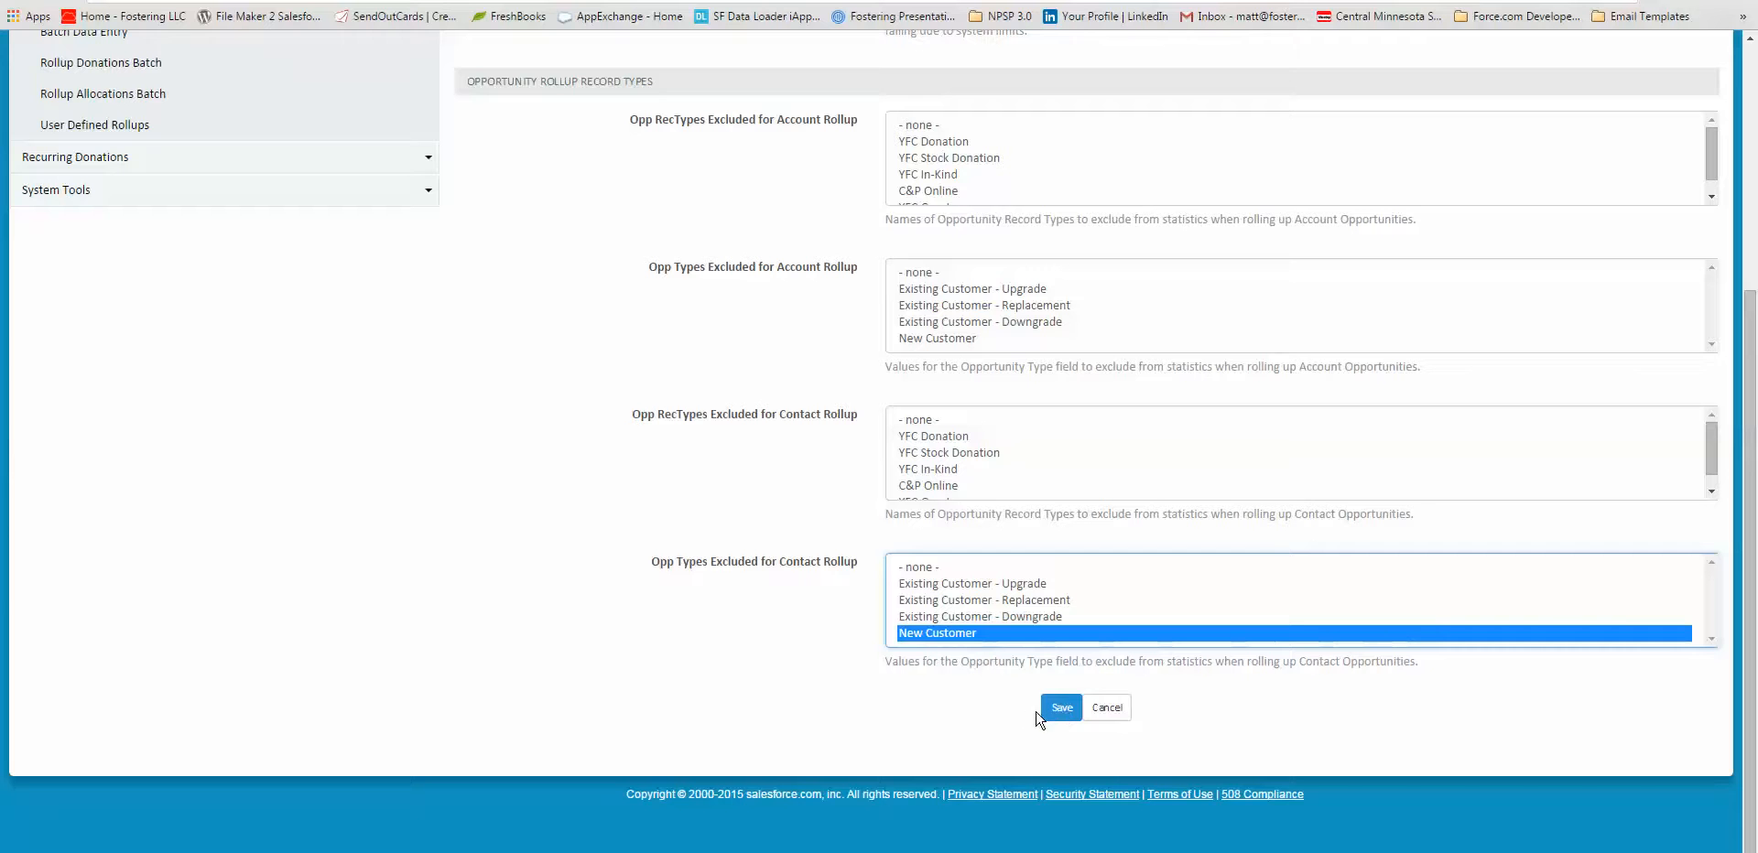
pyautogui.click(1060, 709)
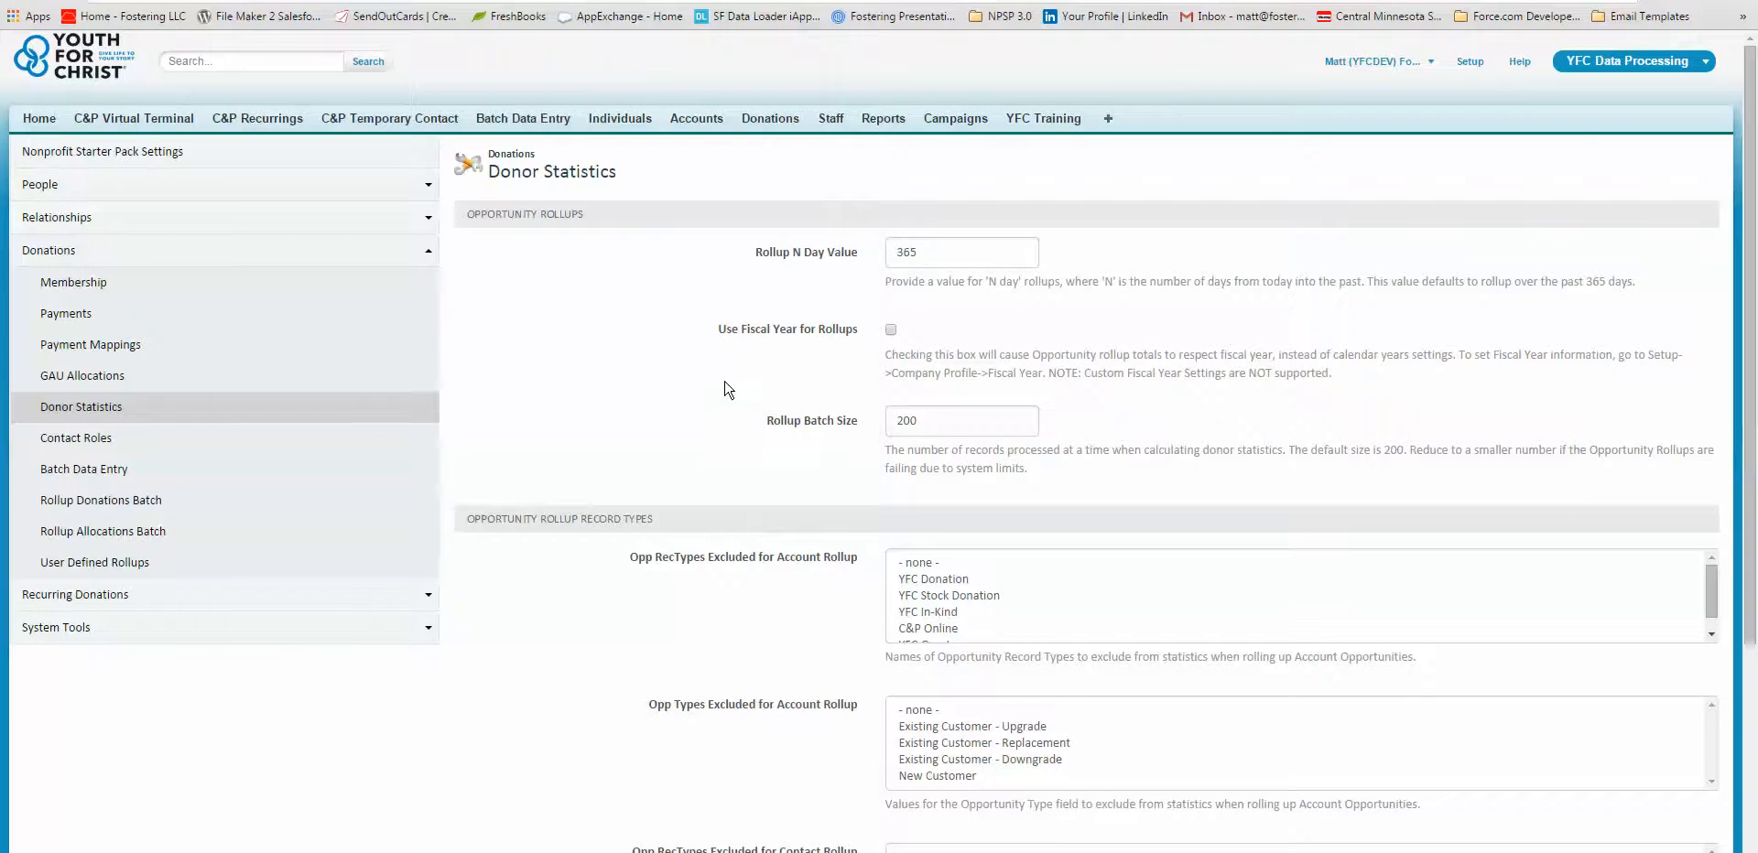
pyautogui.scroll(-5, 727, 389)
pyautogui.click(1061, 789)
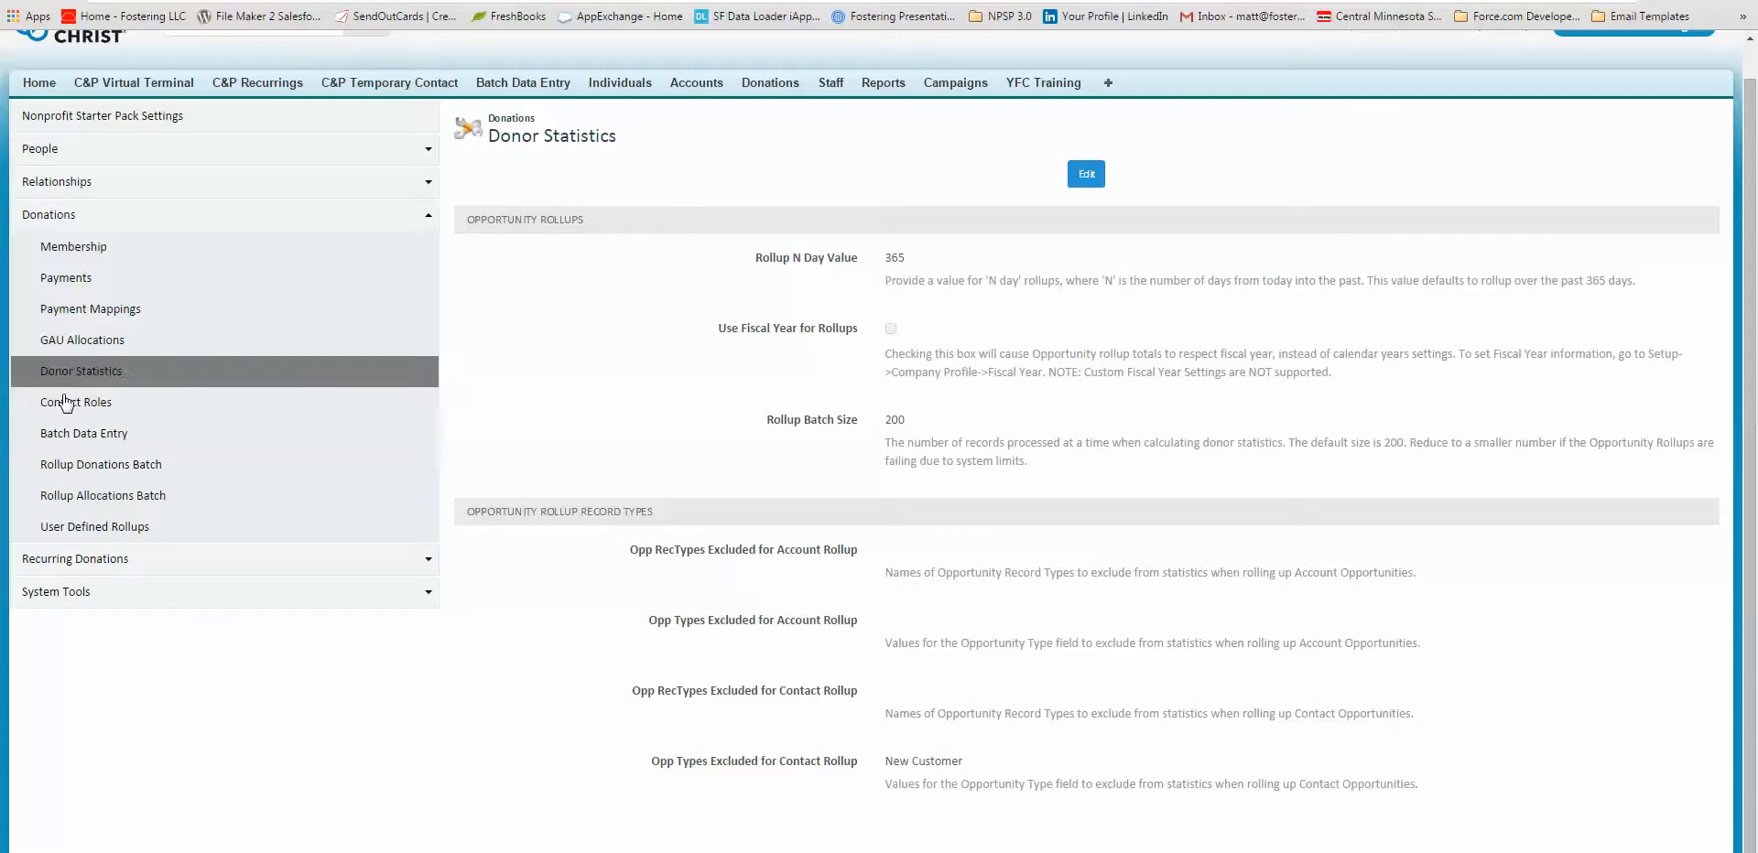
# Run the Rollup Donations Batch and check its progress.
pyautogui.click(66, 466)
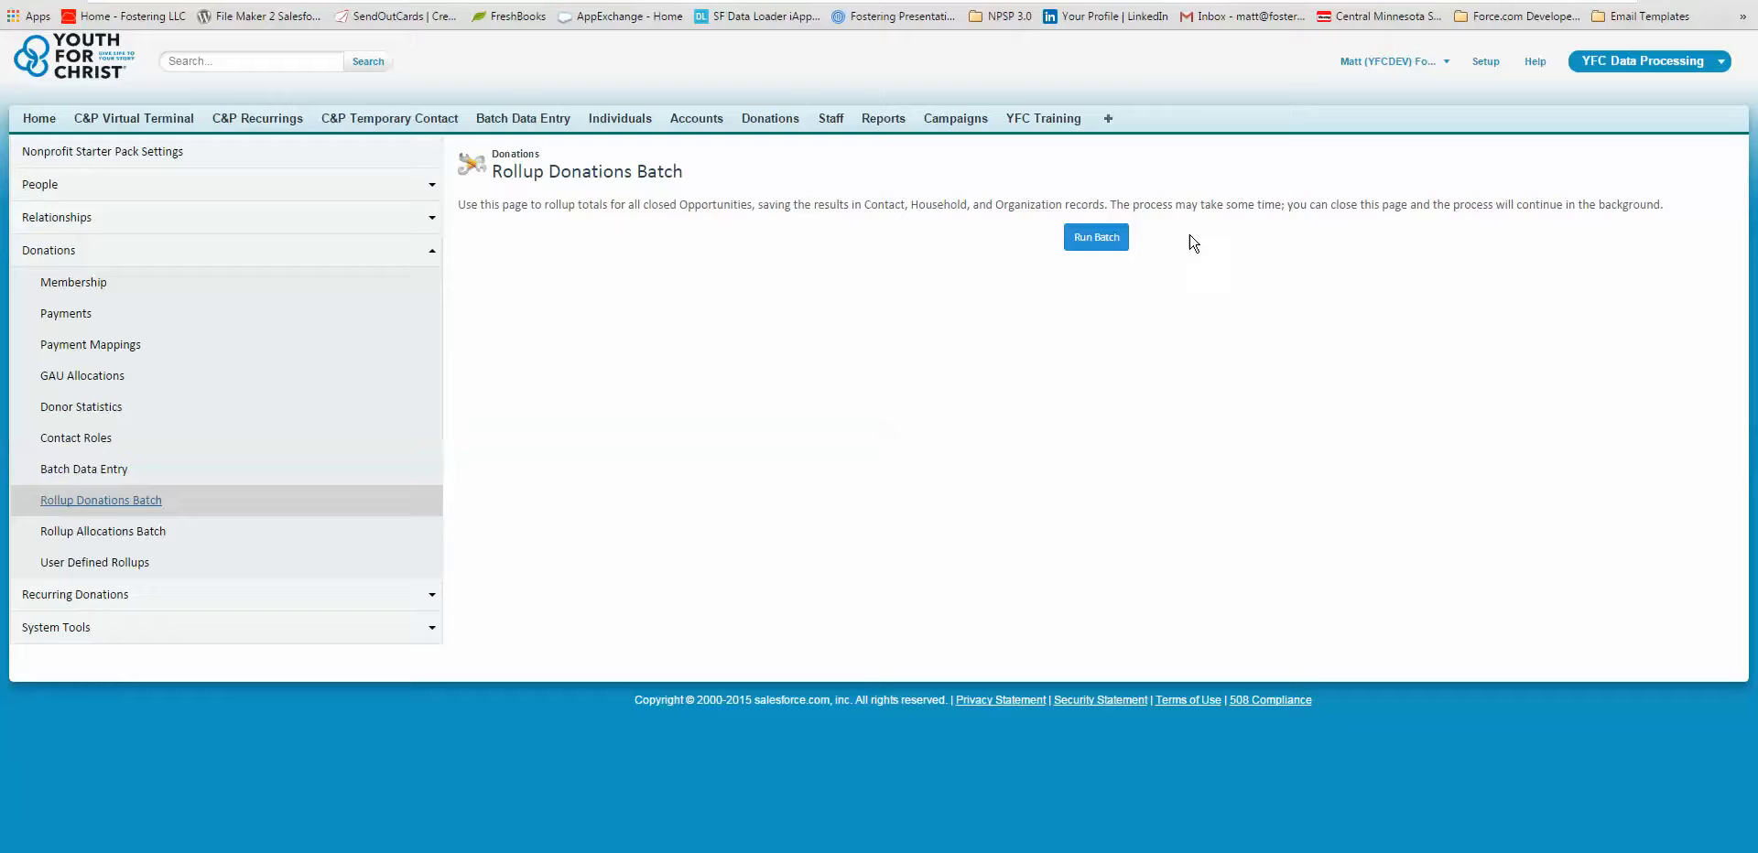
pyautogui.click(1093, 240)
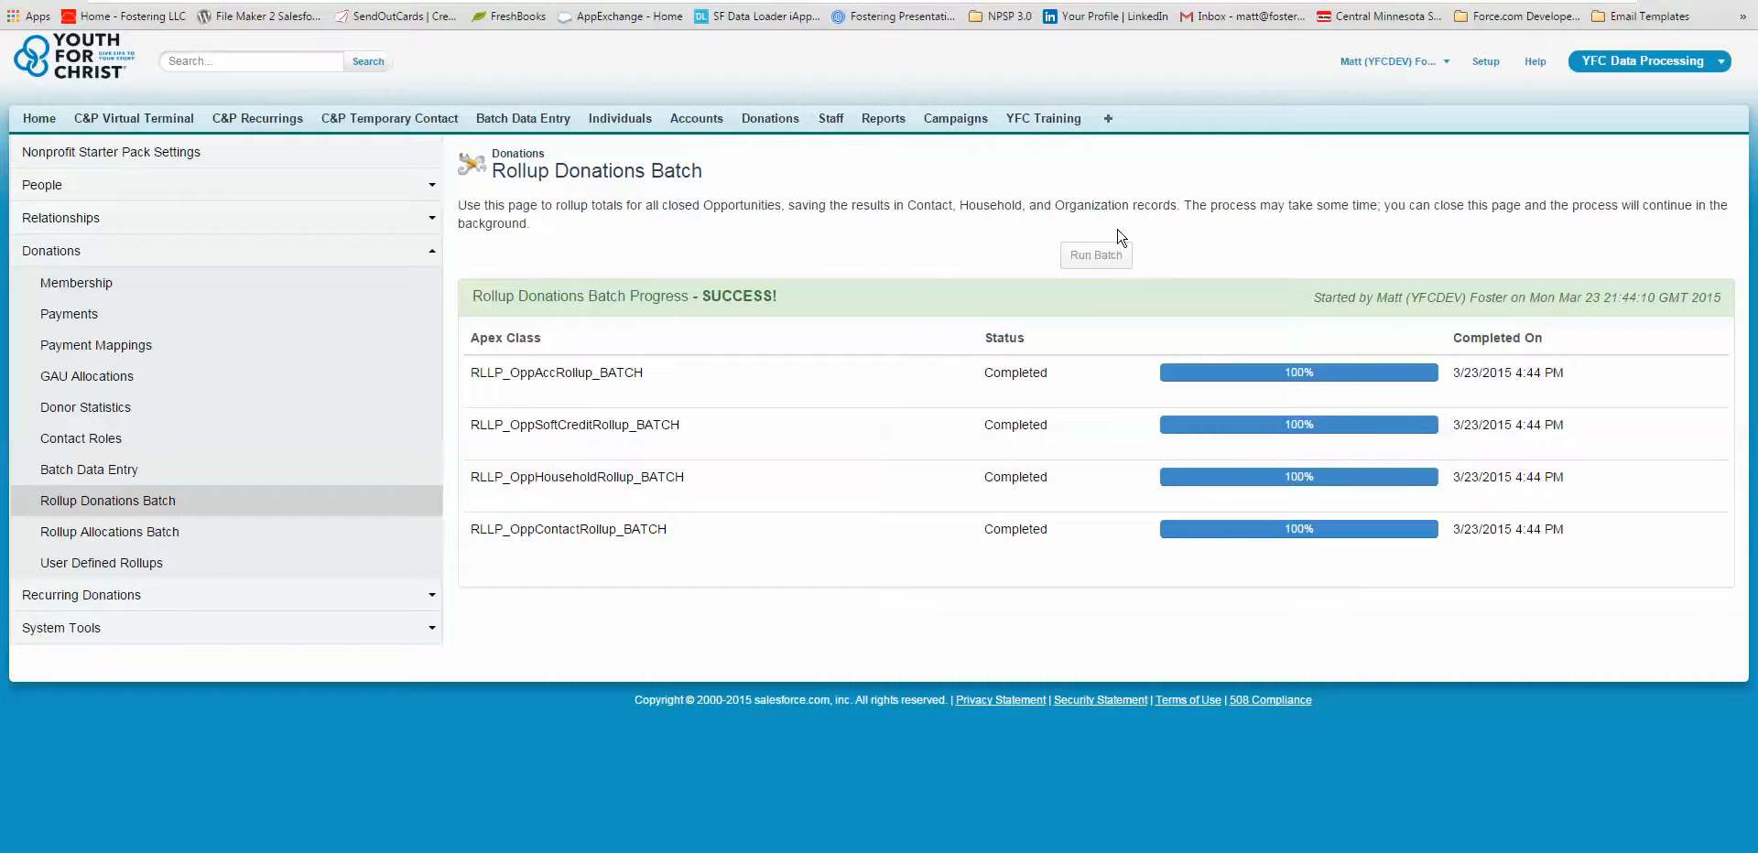
pyautogui.moveTo(745, 298); pyautogui.dragTo(473, 298)
pyautogui.click(661, 220)
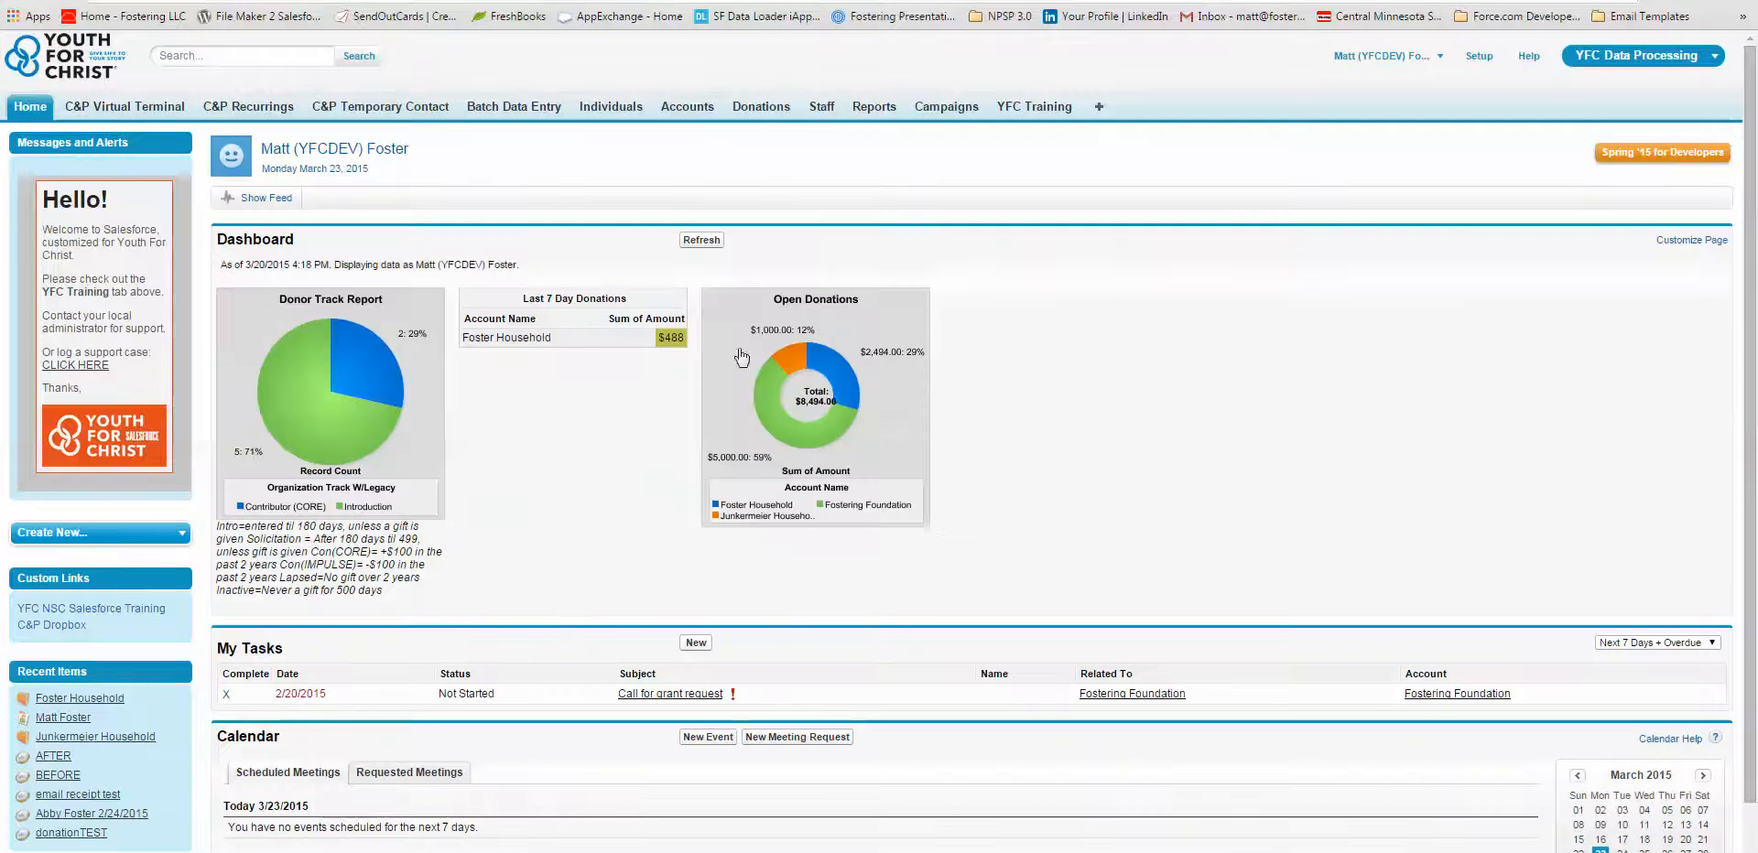
# Open the recently viewed individual's record from the home page and review Total Gifts This Year and Total Gifts Last N Days.
pyautogui.scroll(-1, 937, 519)
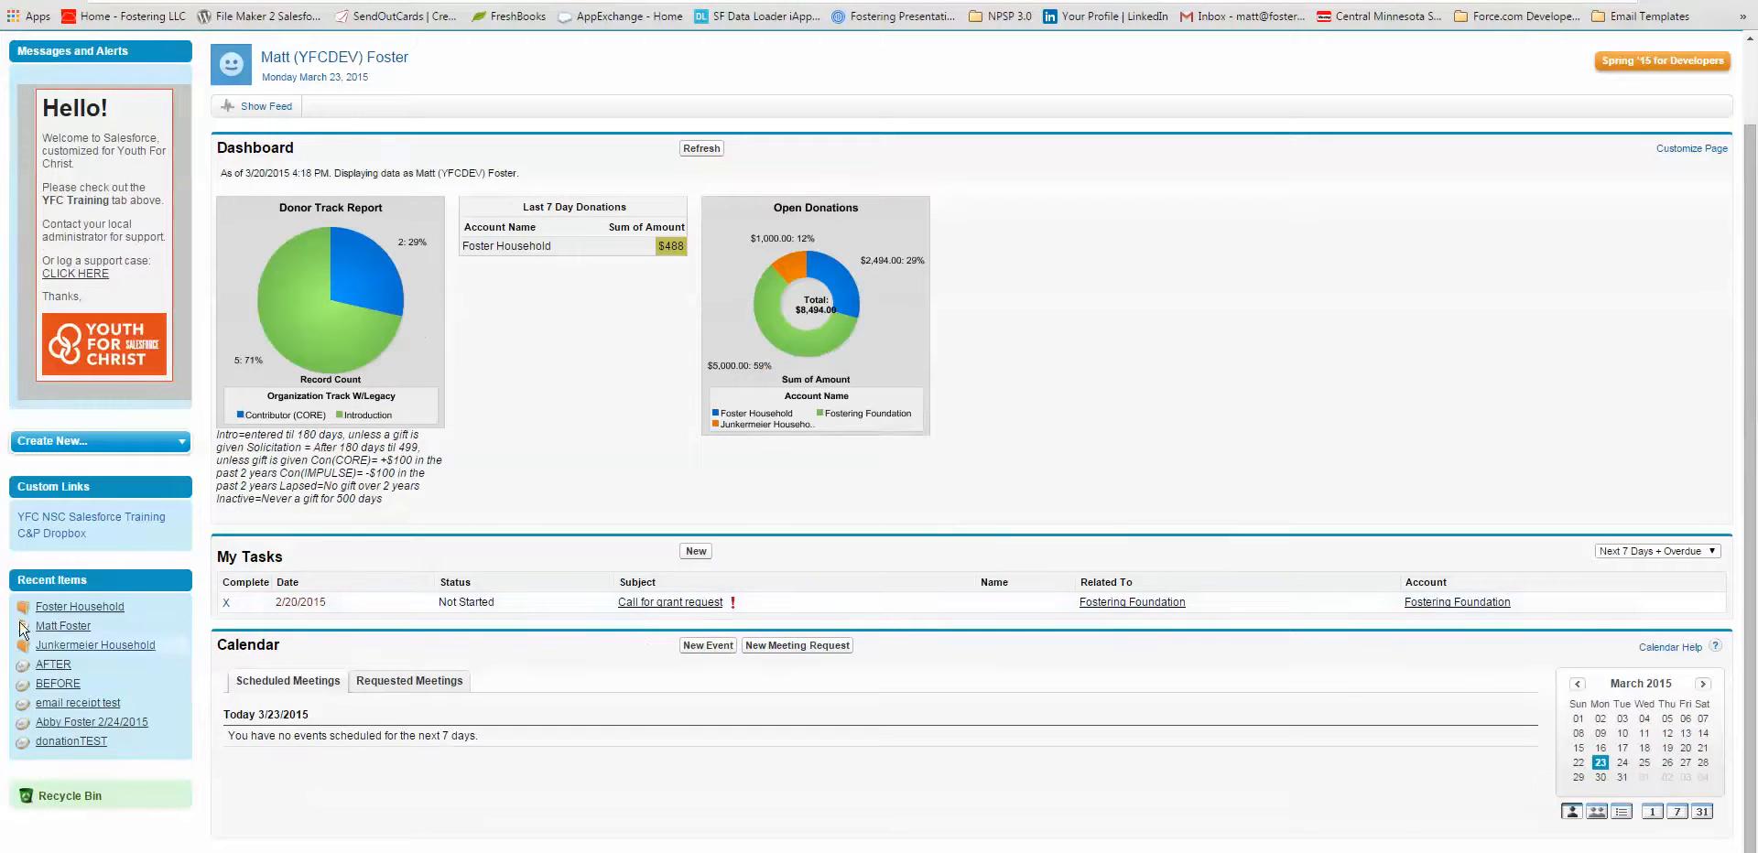
pyautogui.click(64, 627)
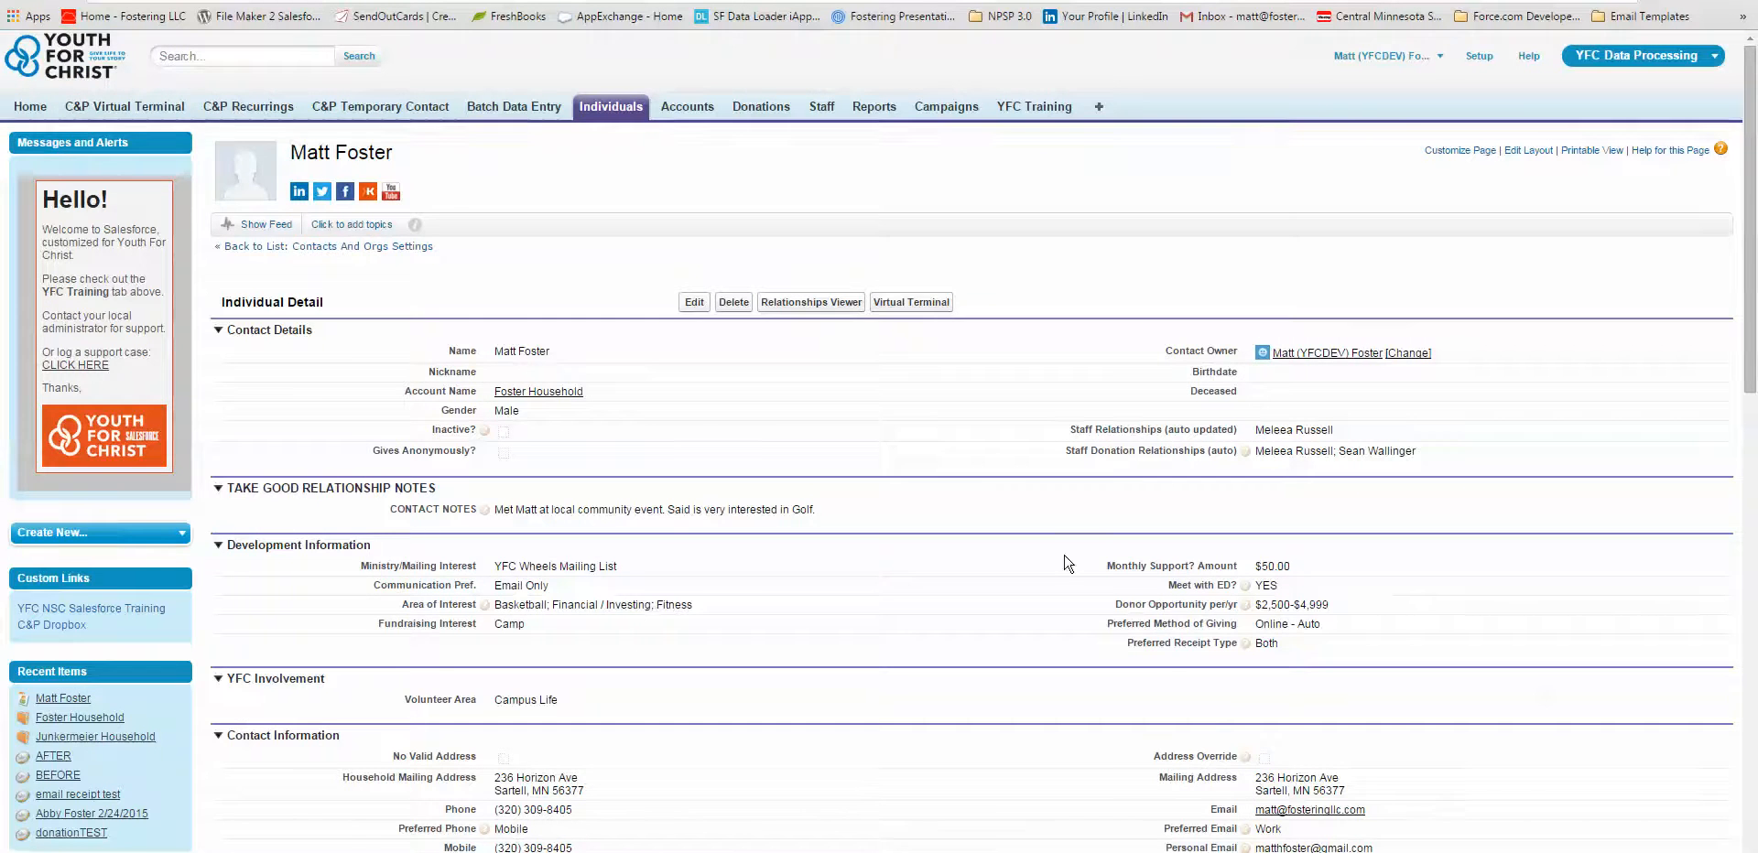
pyautogui.scroll(-2, 1159, 660)
pyautogui.scroll(-1, 1161, 666)
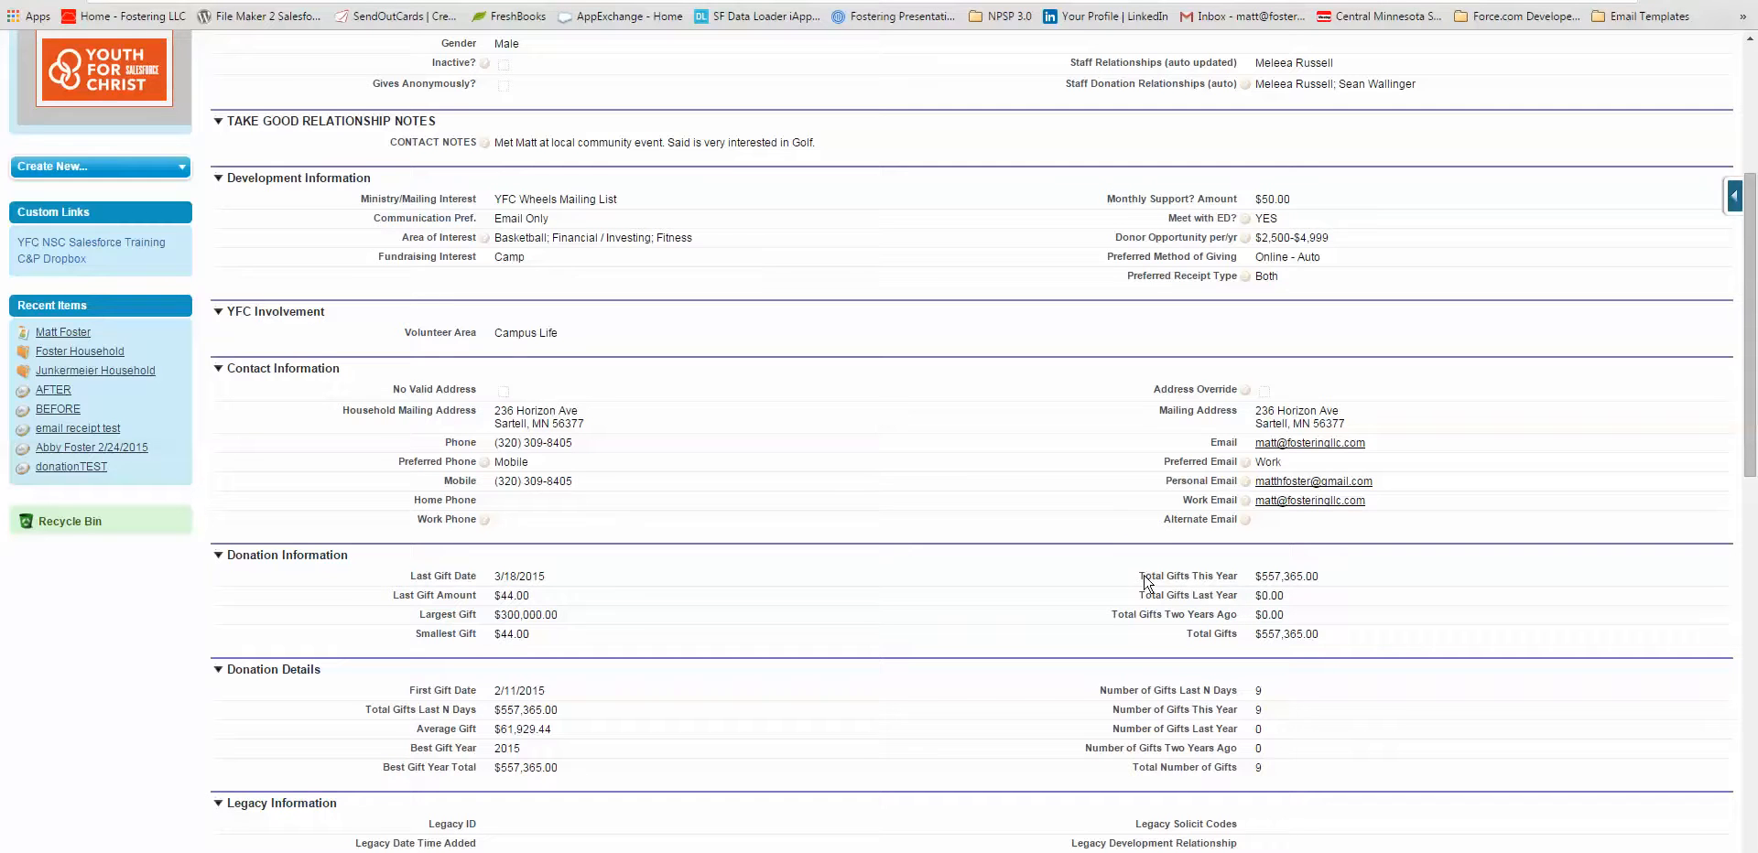
pyautogui.moveTo(1139, 576); pyautogui.dragTo(1233, 581)
pyautogui.click(447, 710)
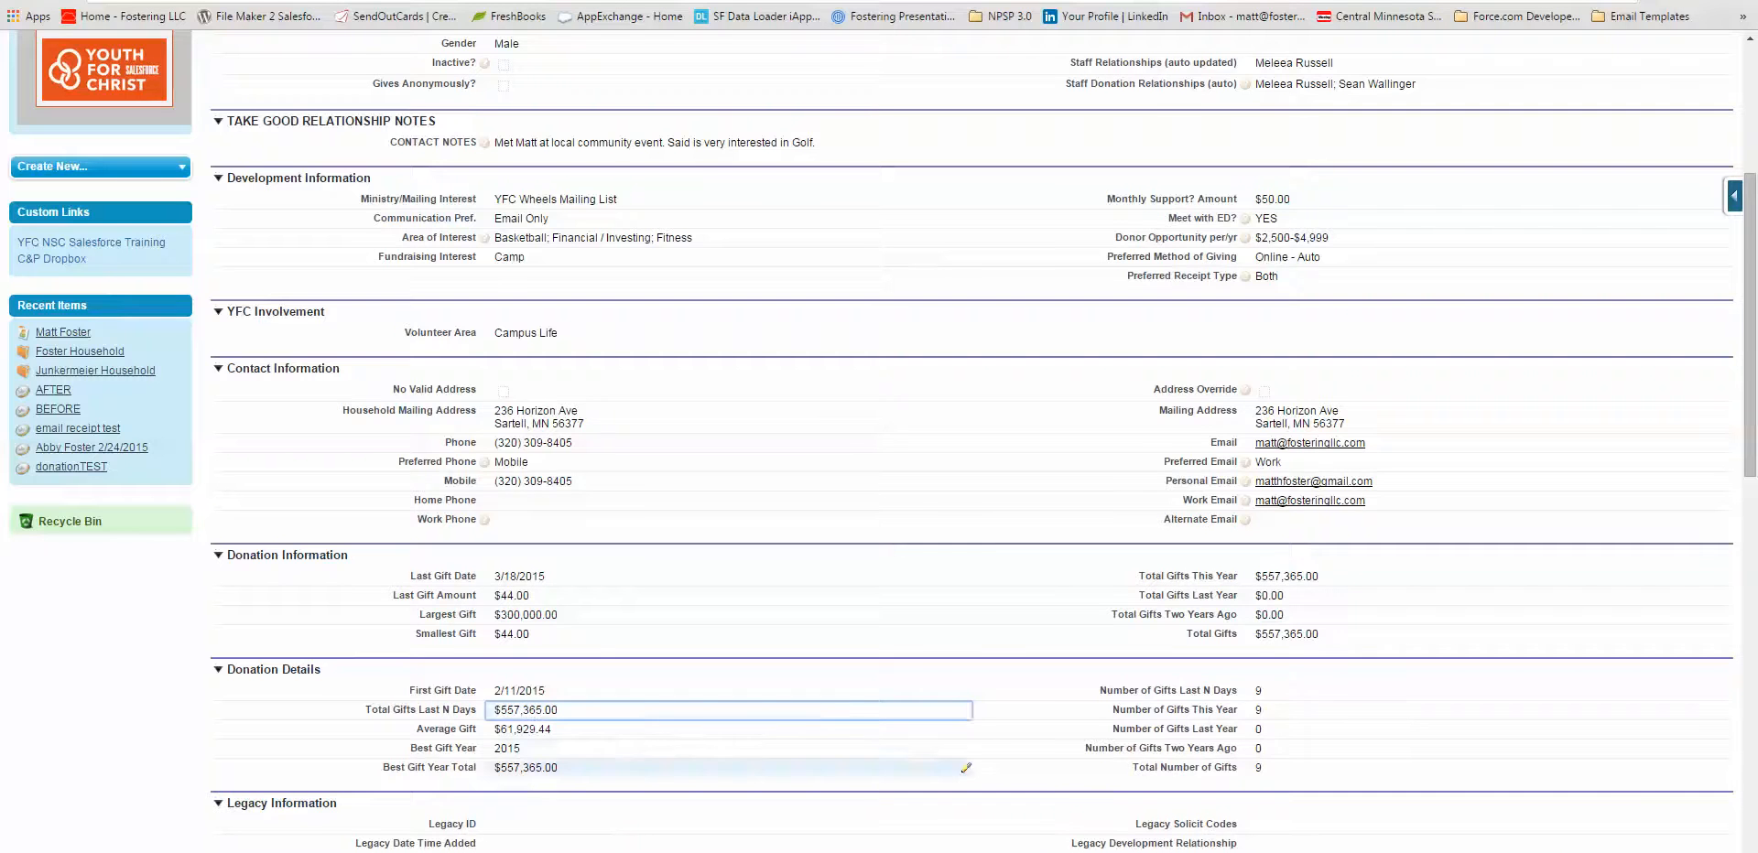